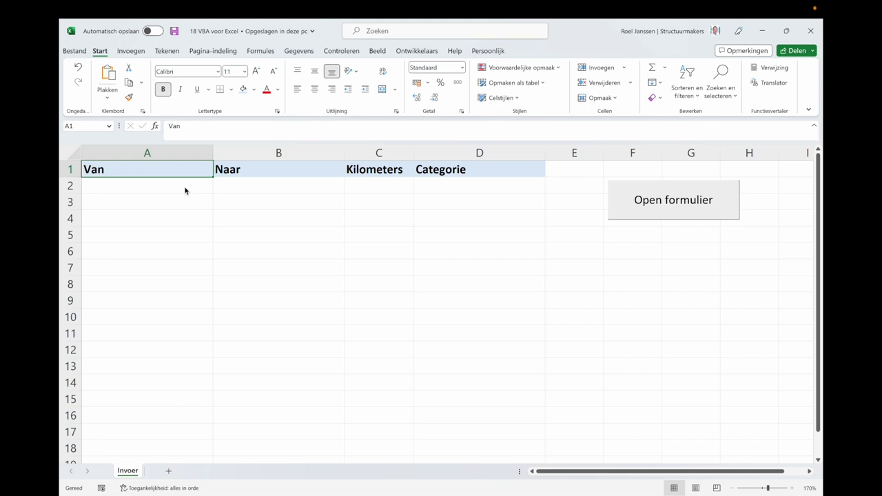
- Open the kilometre registration form and enter Van Amsterdam, Naar Amersfoort, 40 kilometres
click(645, 210)
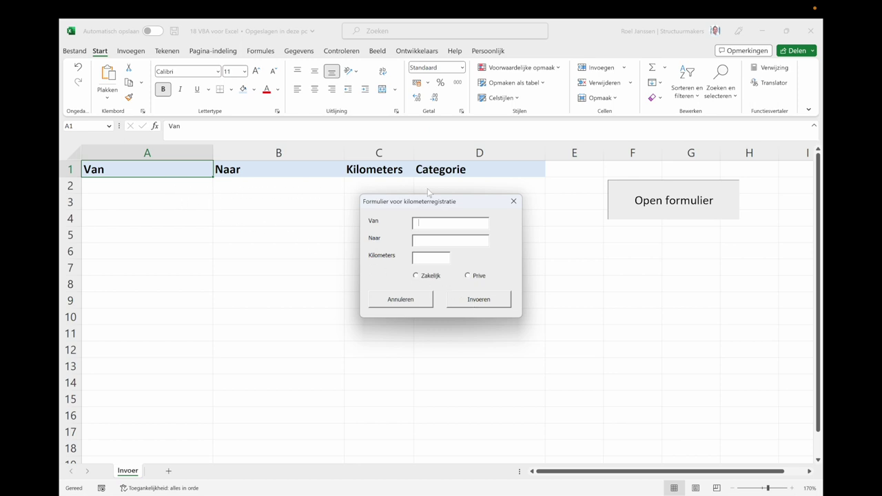
text(Amsterdam)
key(Tab)
text(Amersfoort)
key(Tab)
text(40)
- Mark the trip as Zakelijk, submit it into the next empty row, and close the form
click(418, 277)
click(475, 300)
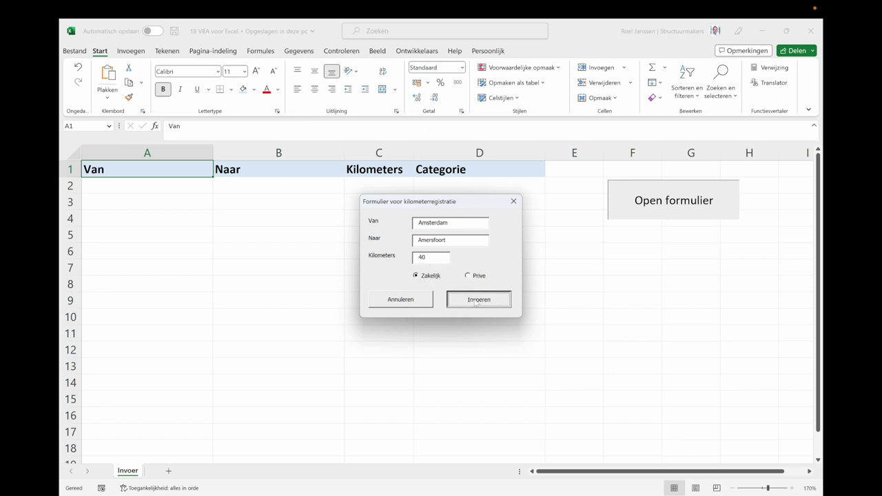
click(392, 300)
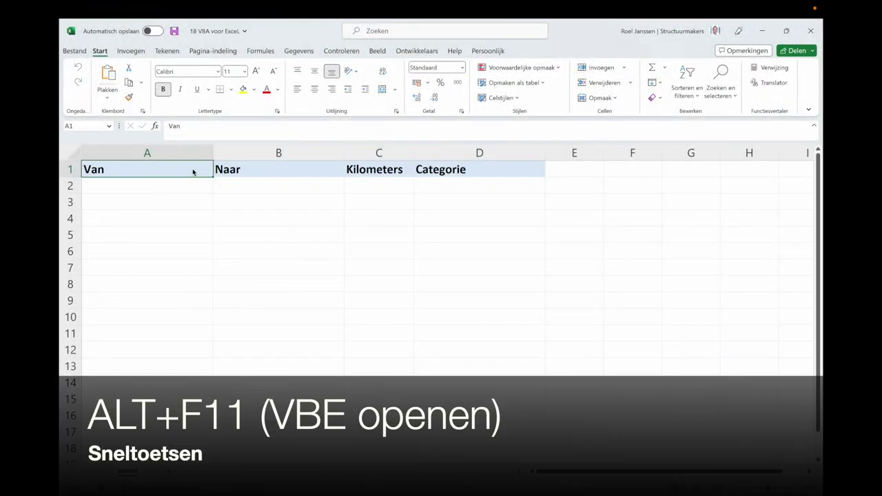
- Open the VBA editor with Alt+F11 and insert a new UserForm into the workbook's project
key(alt+F11)
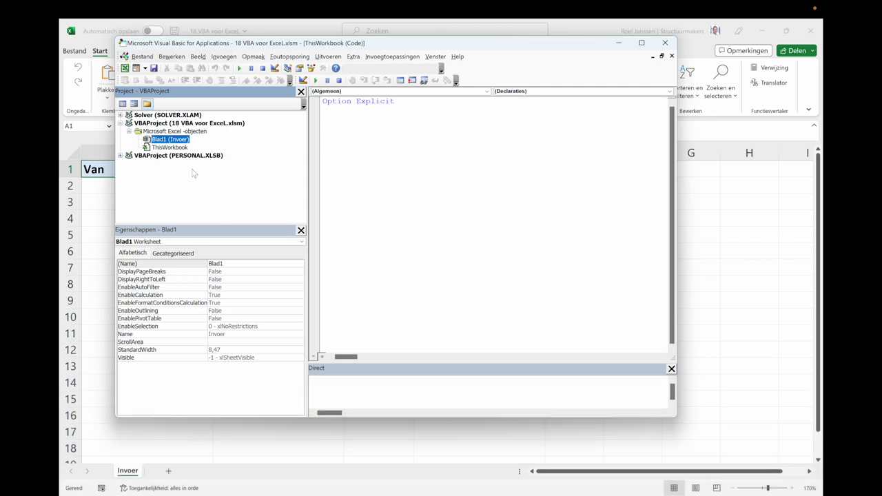
right_click(191, 184)
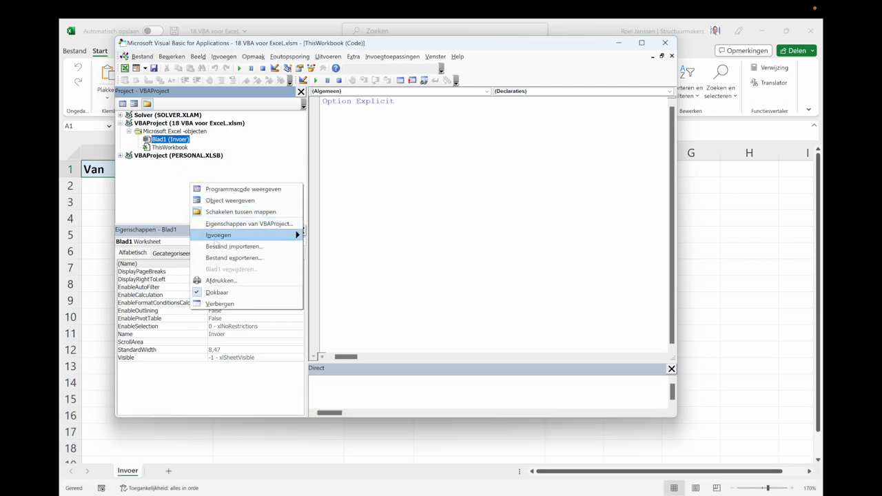
mouse_move(216, 238)
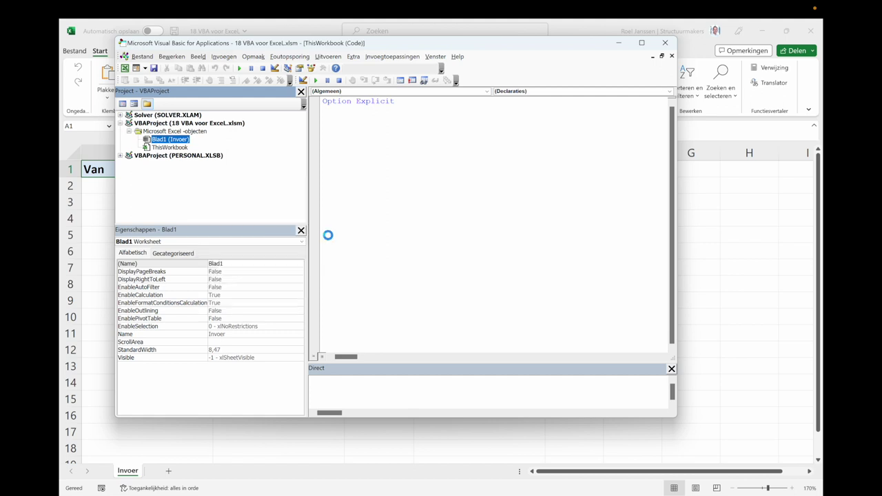
click(332, 237)
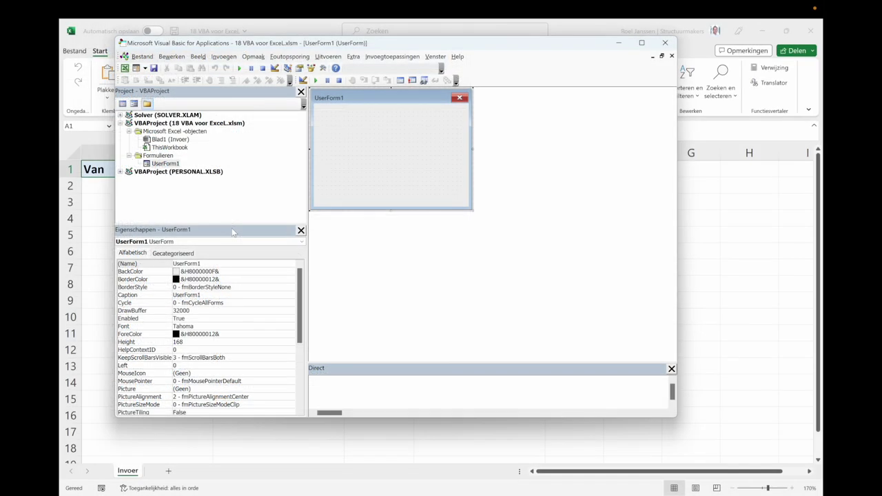
click(198, 56)
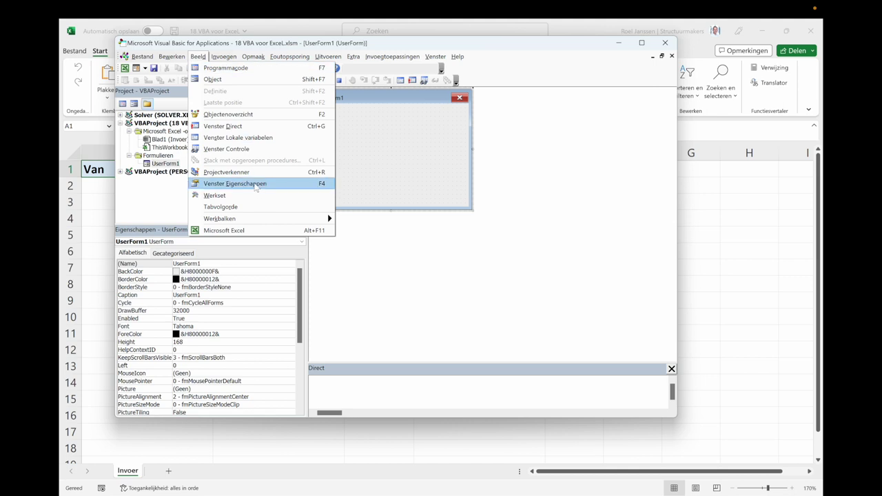
click(392, 250)
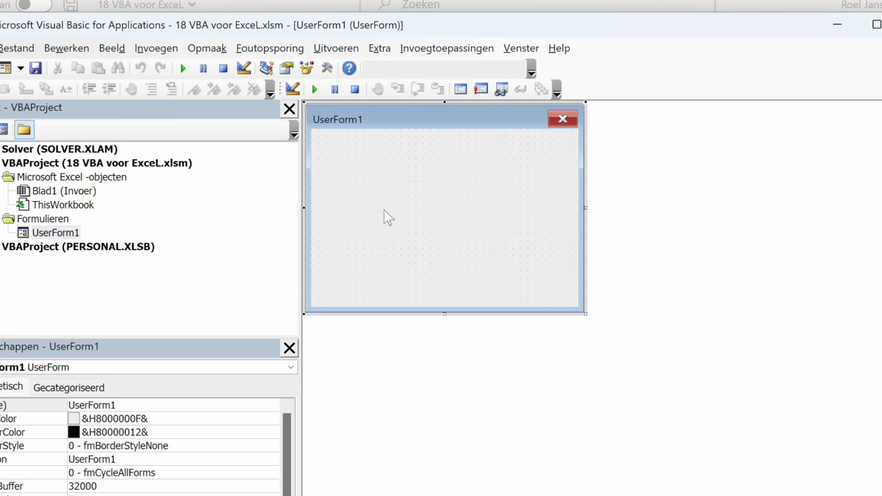
click(379, 49)
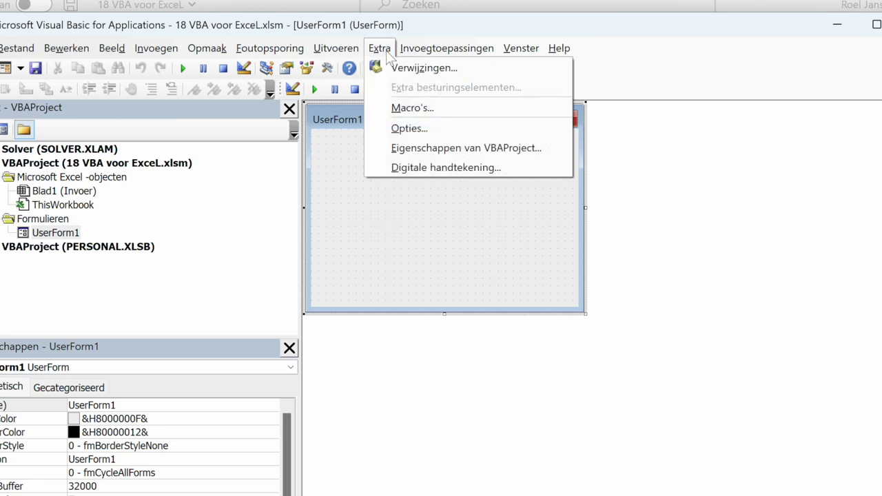
click(406, 126)
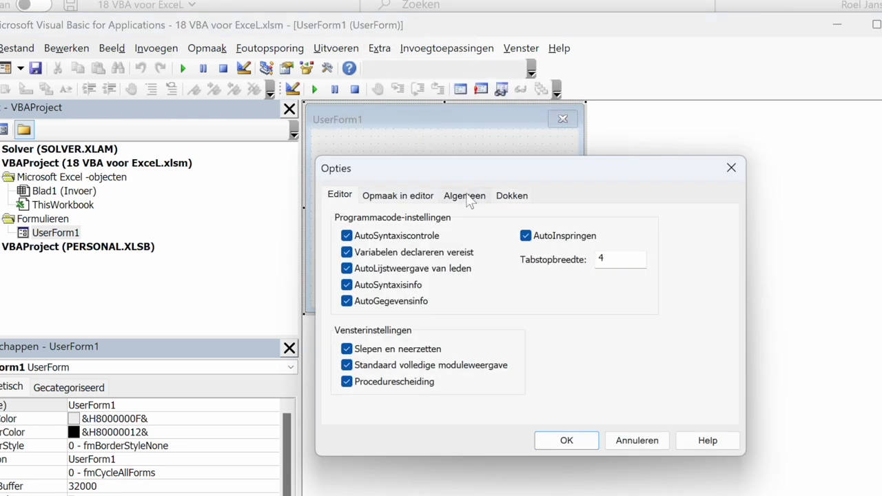
click(468, 197)
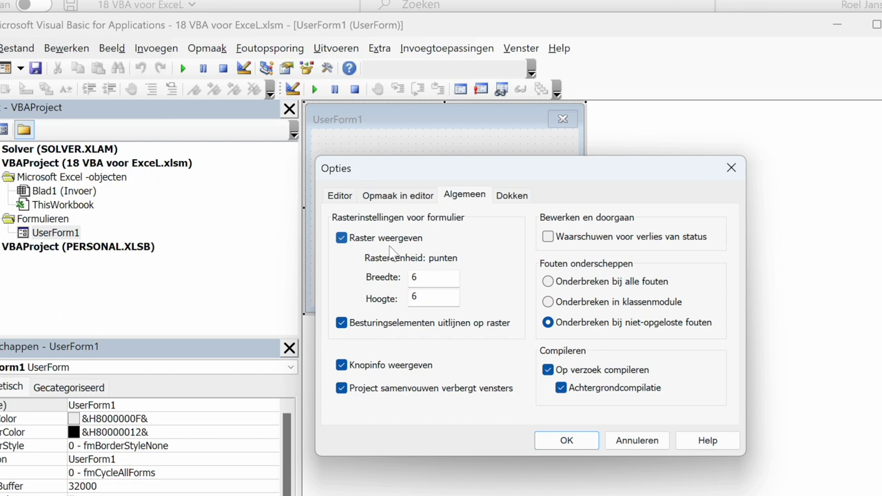
click(558, 441)
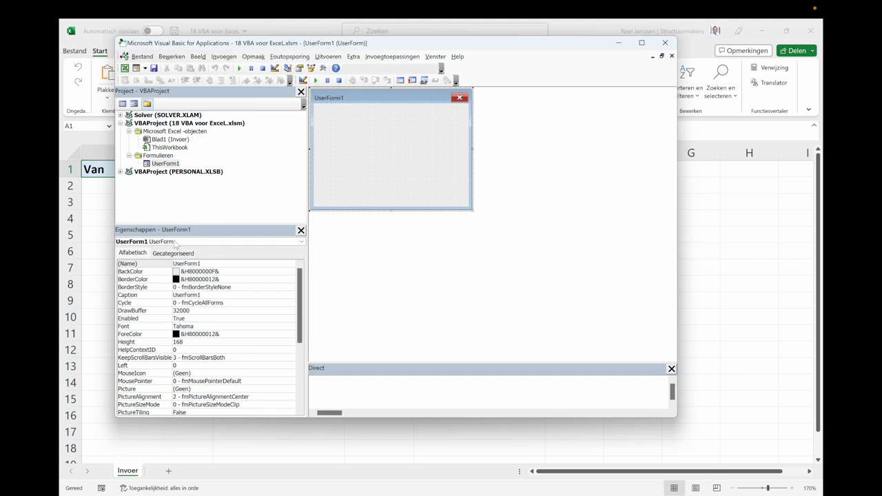
- Change the form's Caption from UserForm1 to Kilometerregistratie
click(156, 295)
drag(211, 294, 173, 295)
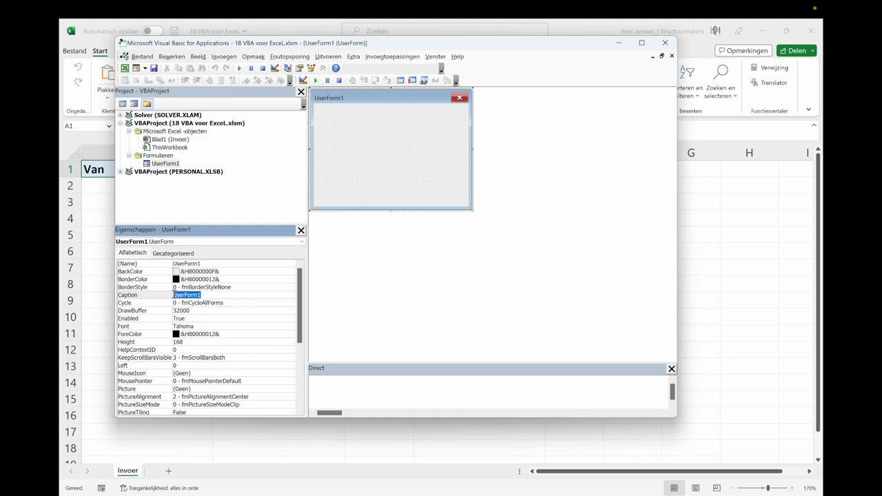
text(Kilometerregistratie)
key(Return)
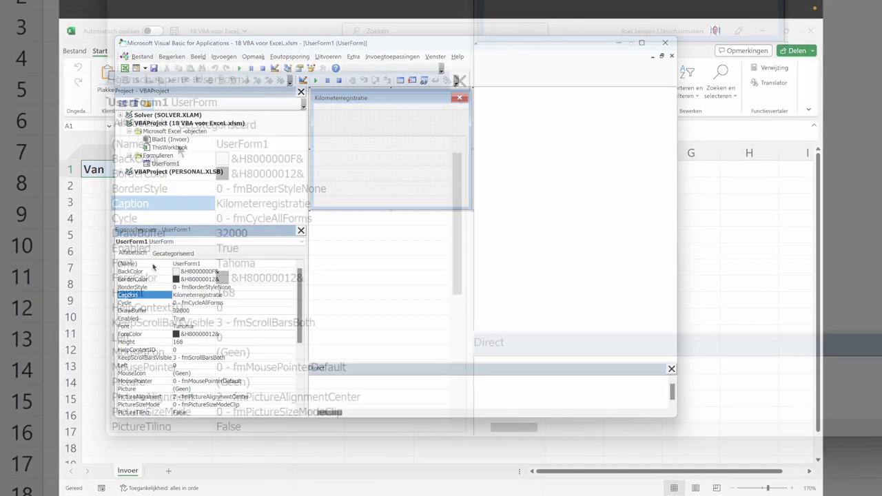
- Rename the form from UserForm1 to frmKM
click(153, 265)
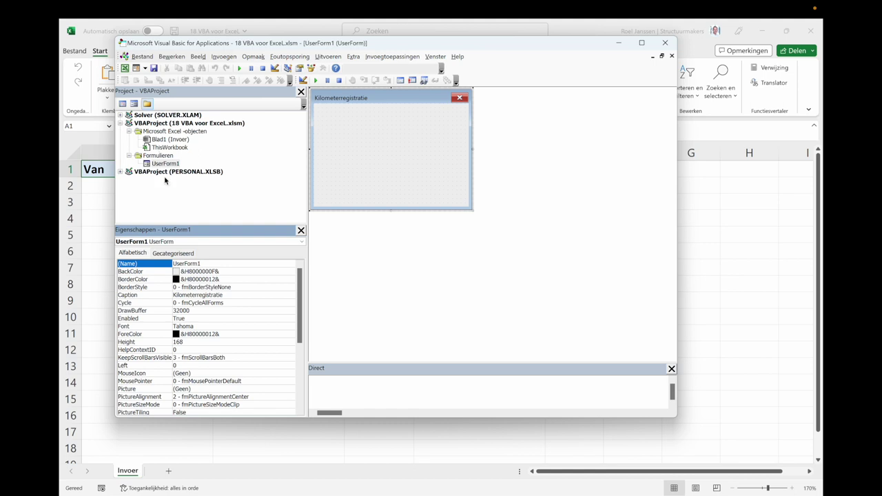
click(208, 263)
drag(208, 263, 168, 262)
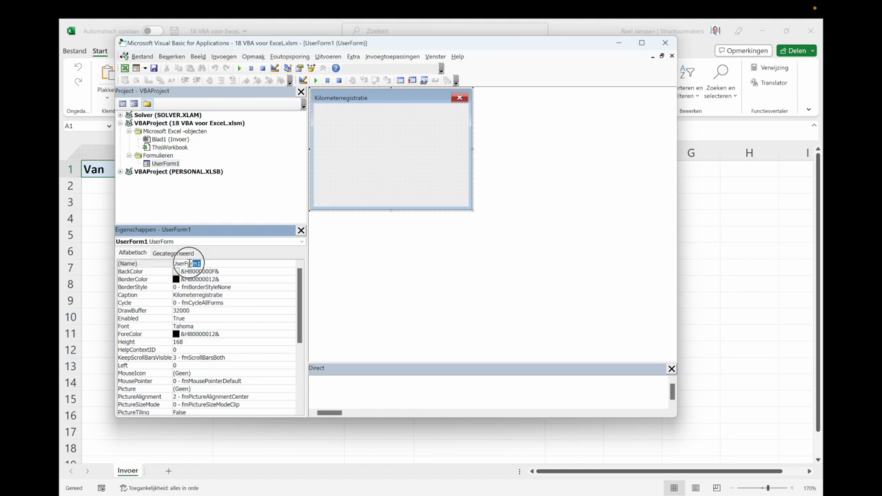
text(frm)
text(KM)
click(169, 263)
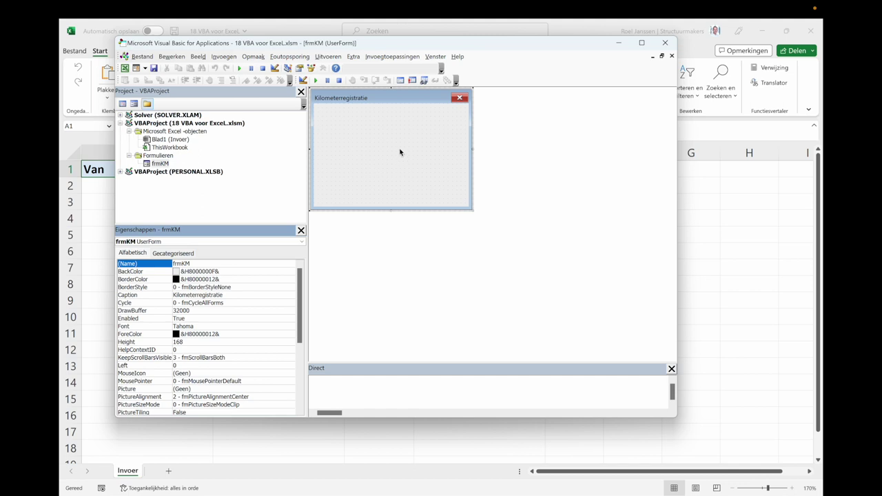
click(399, 152)
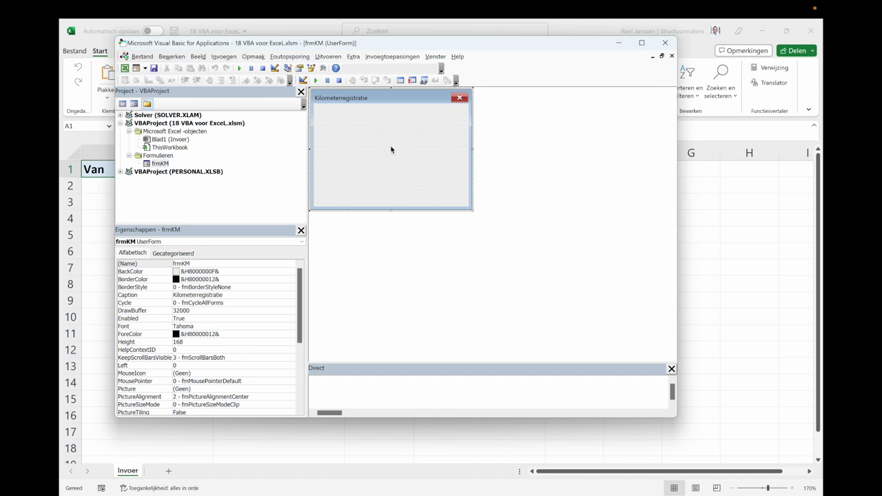
- Show the Toolbox and draw TextBox1 near the top of the form, nudging it right
click(199, 58)
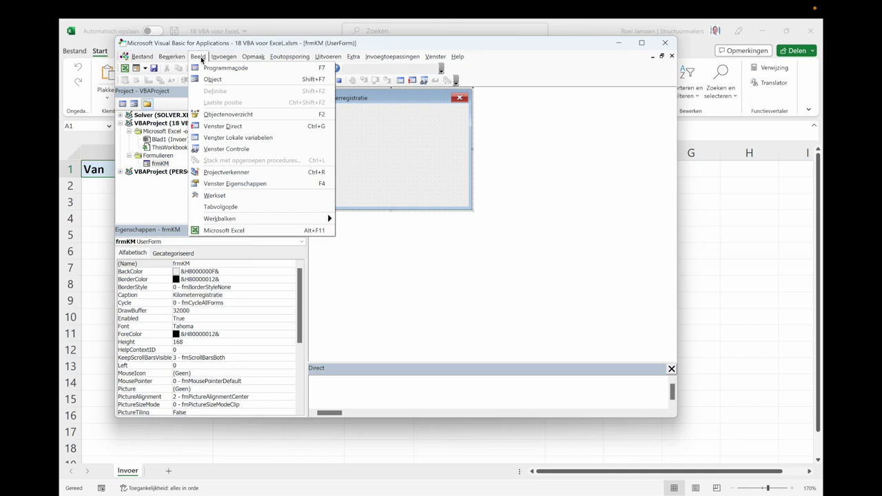
click(233, 196)
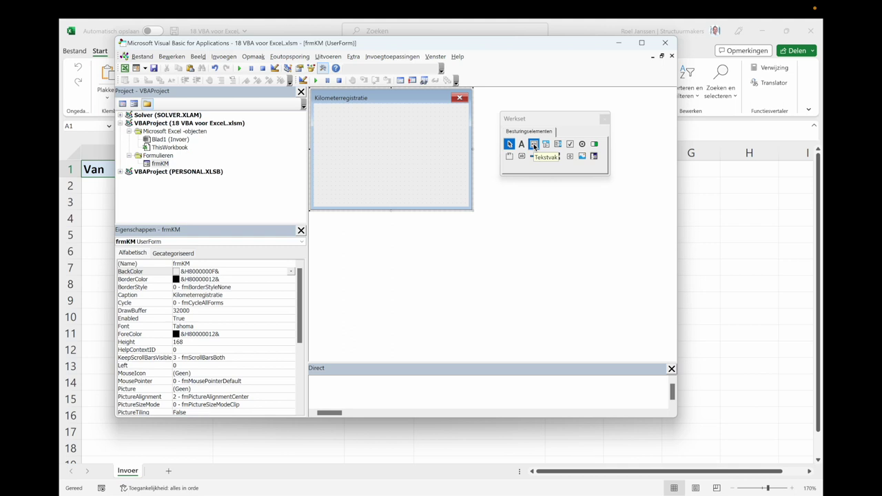
click(534, 146)
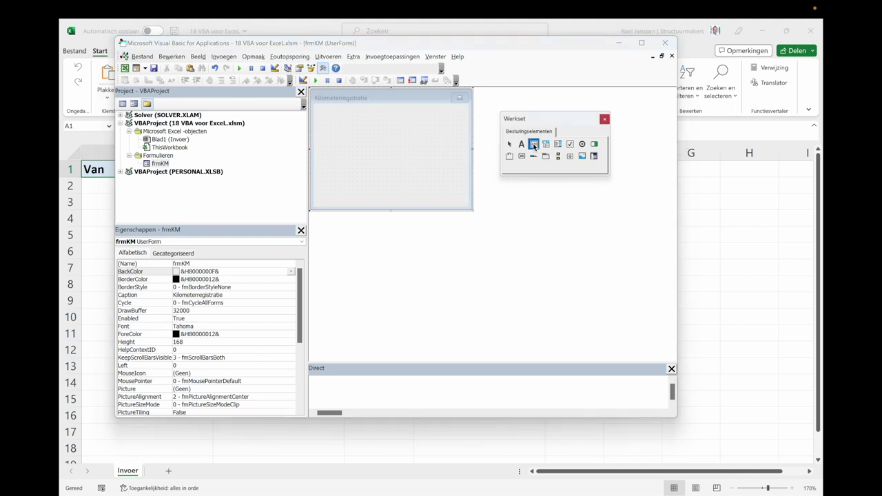
click(342, 121)
drag(342, 120, 415, 139)
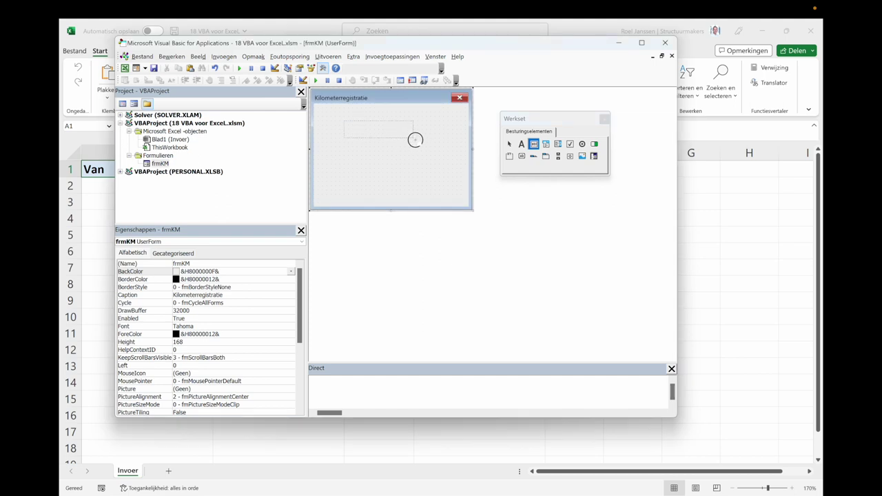
drag(414, 140, 414, 138)
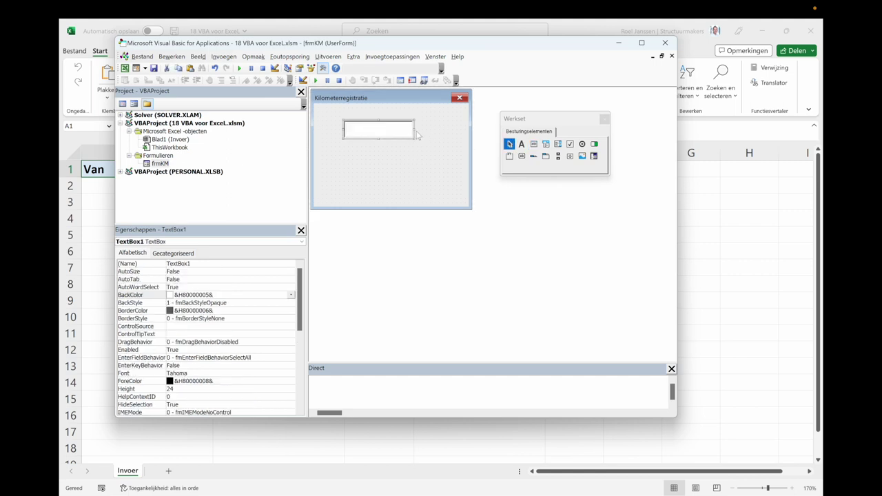
drag(415, 129, 429, 139)
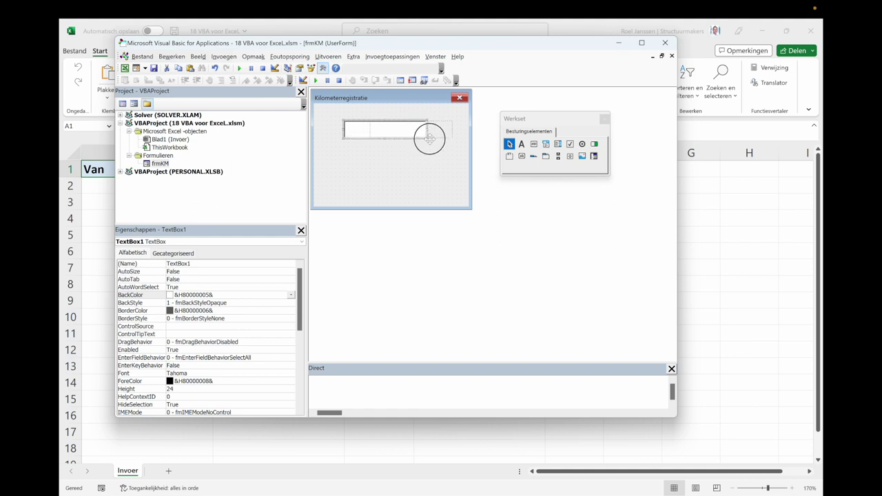
drag(429, 139, 430, 139)
click(423, 150)
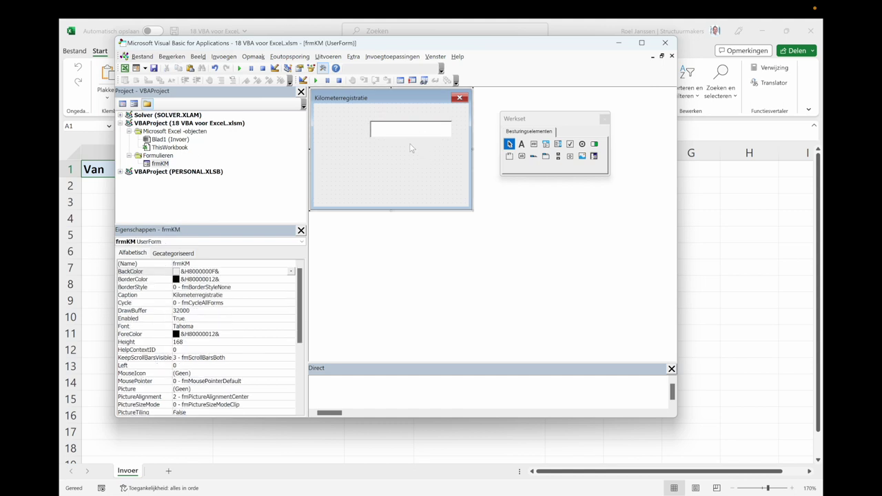
click(406, 135)
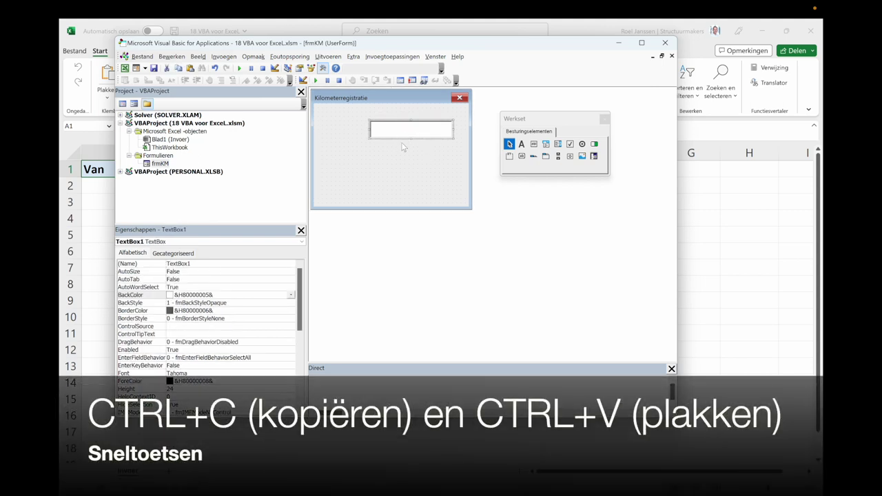
- Paste two copies of the text box, TextBox2 and TextBox3, stacked below TextBox1
key(ctrl+v)
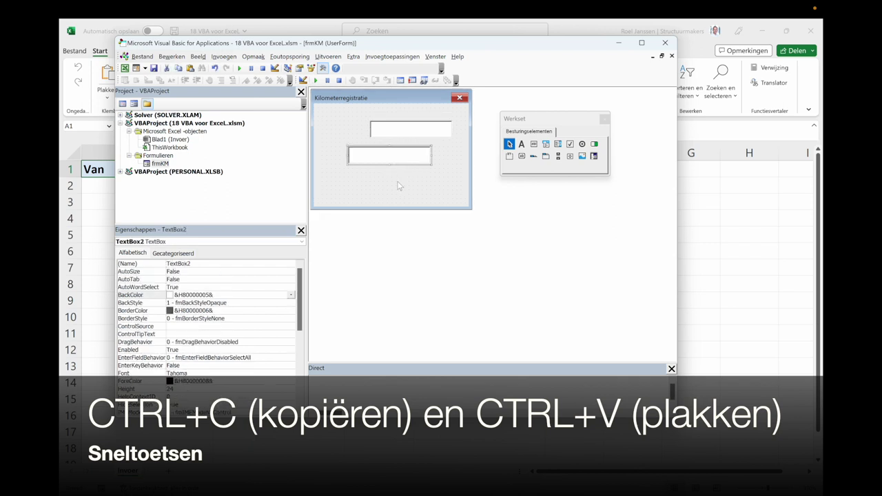
drag(398, 164, 424, 160)
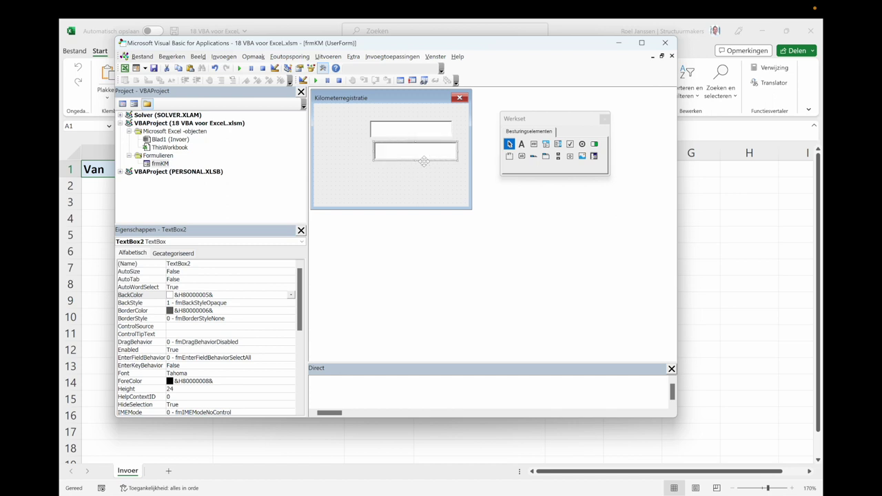
key(ctrl+v)
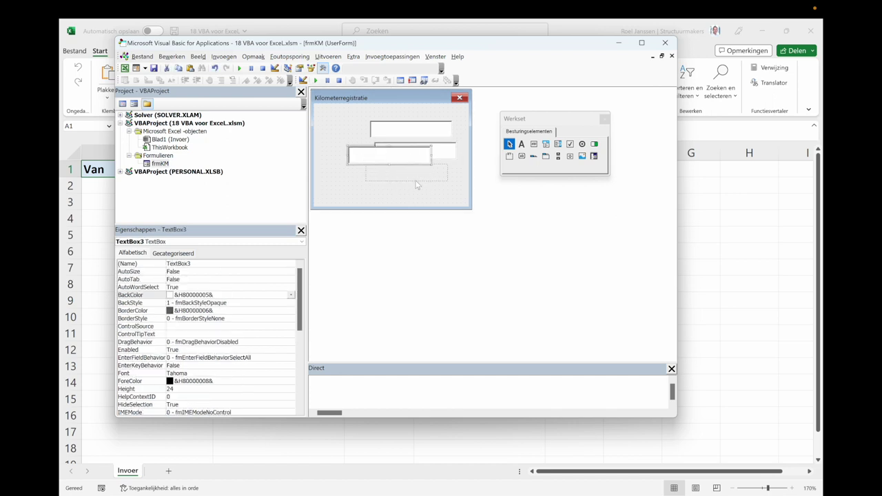
drag(400, 165, 418, 182)
- Line up the lower text boxes so all three share TextBox1's left edge
click(416, 143)
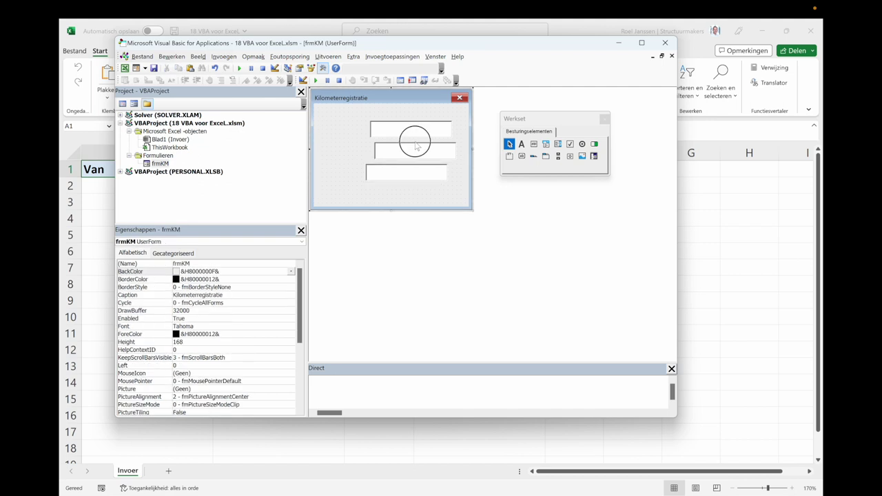
click(417, 159)
click(420, 159)
drag(420, 159, 412, 172)
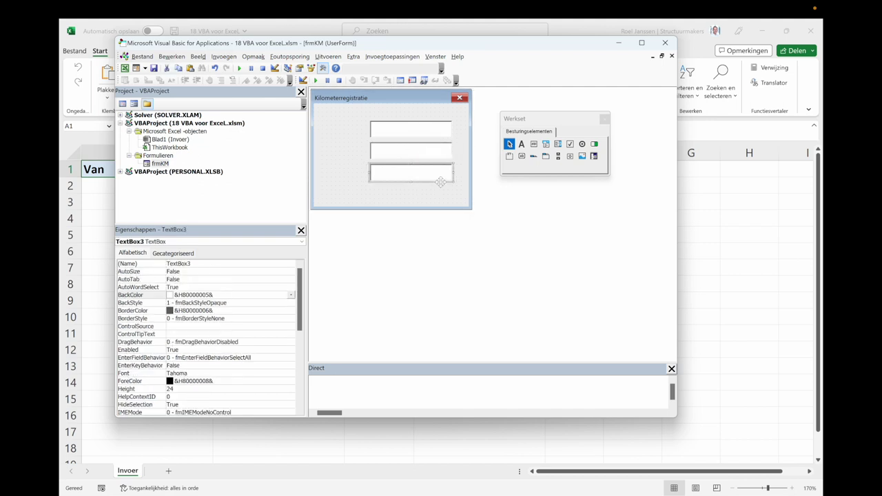
click(453, 189)
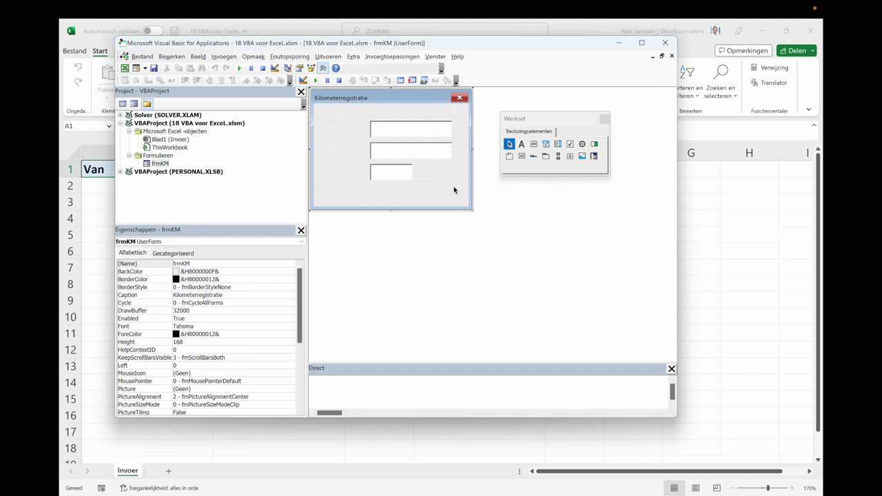
click(414, 135)
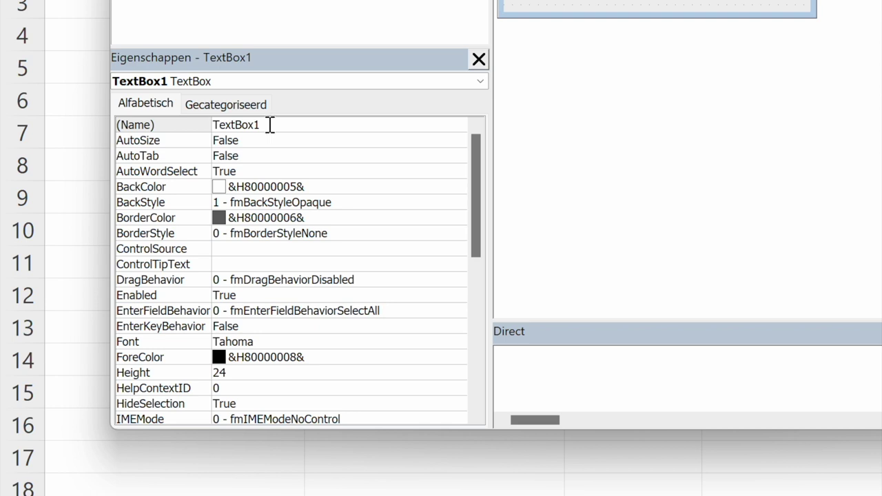
- Rename the first two text boxes txtVan and txtNaar
drag(270, 124, 179, 131)
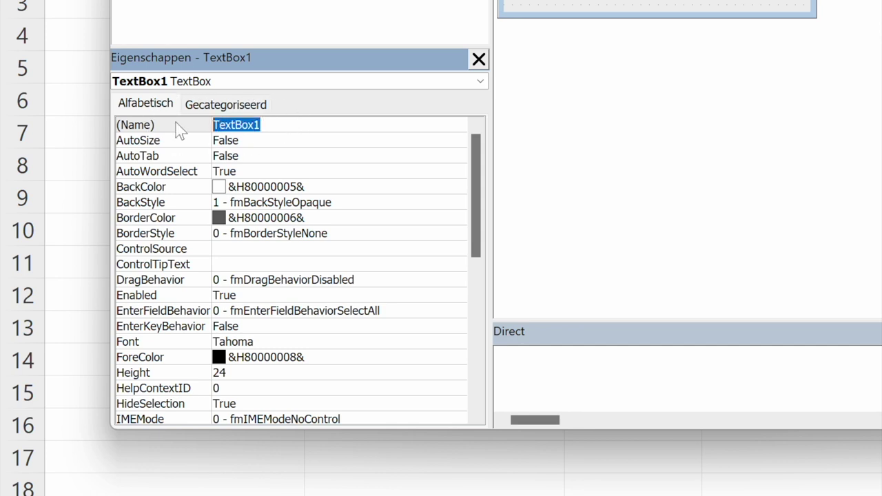
key(BackSpace)
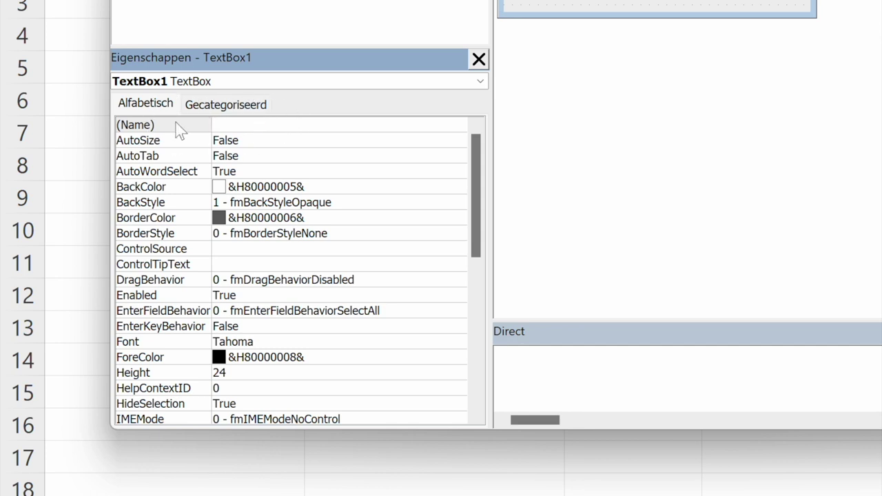
text(txt)
text(Van)
click(177, 126)
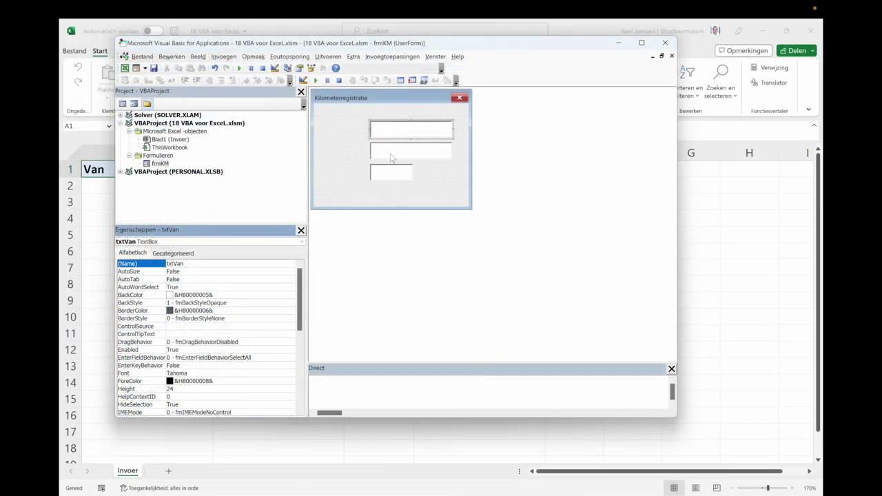
click(391, 154)
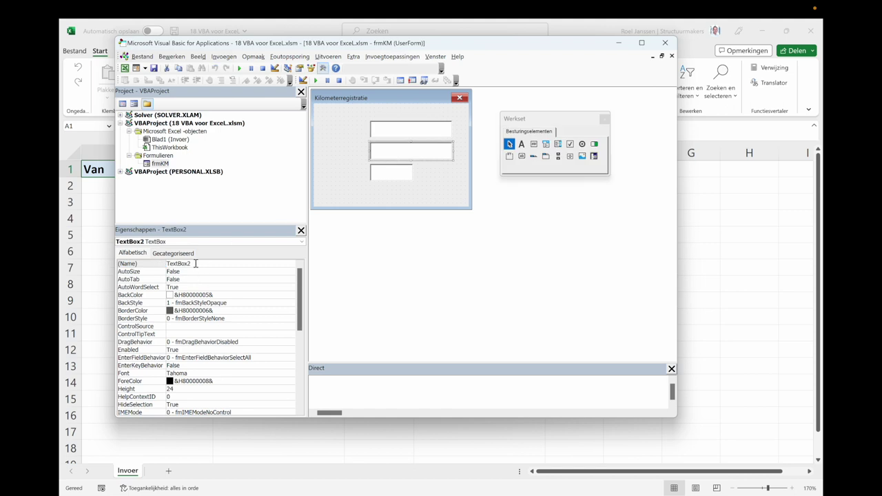
click(156, 261)
text(txtNaar)
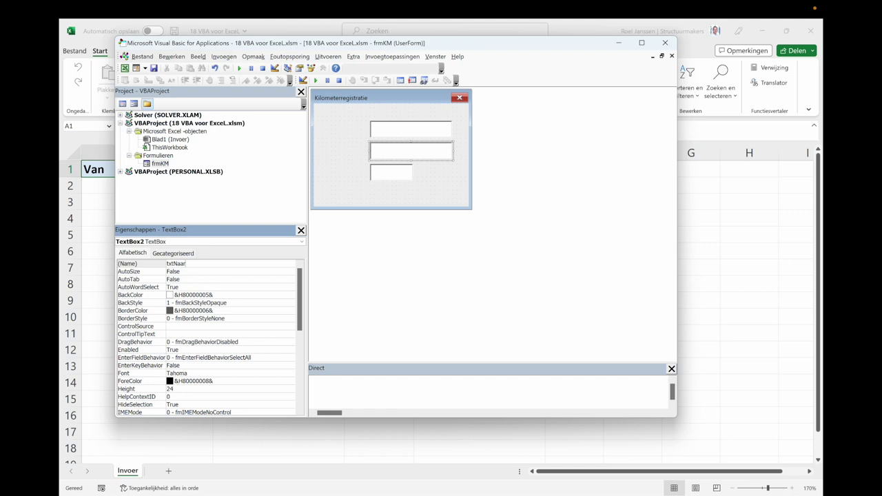
key(Return)
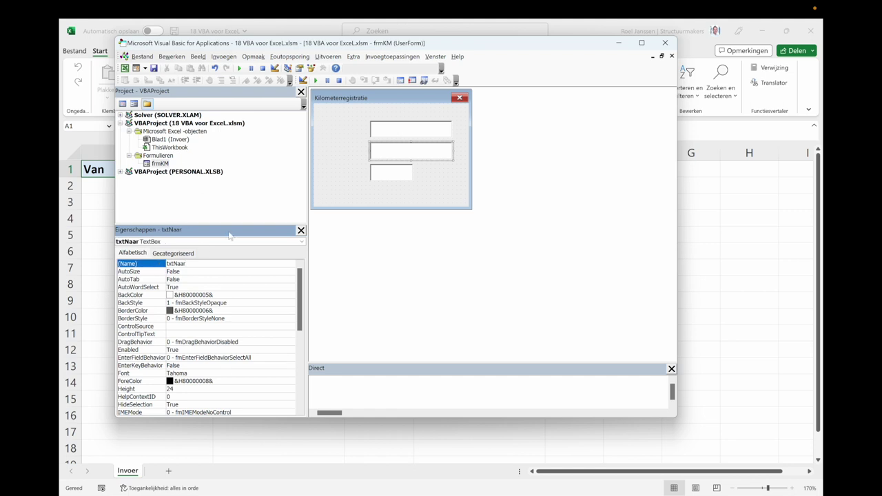
- Rename the third text box txtKM
click(398, 180)
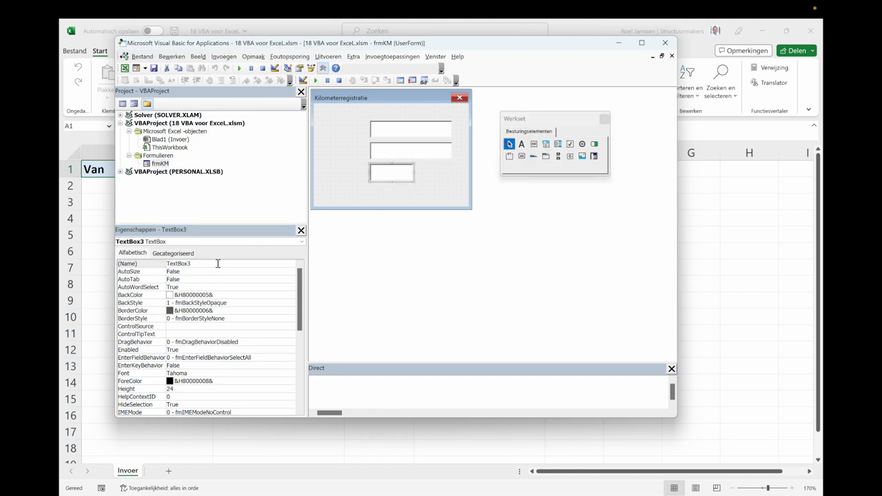
click(151, 254)
text(txt)
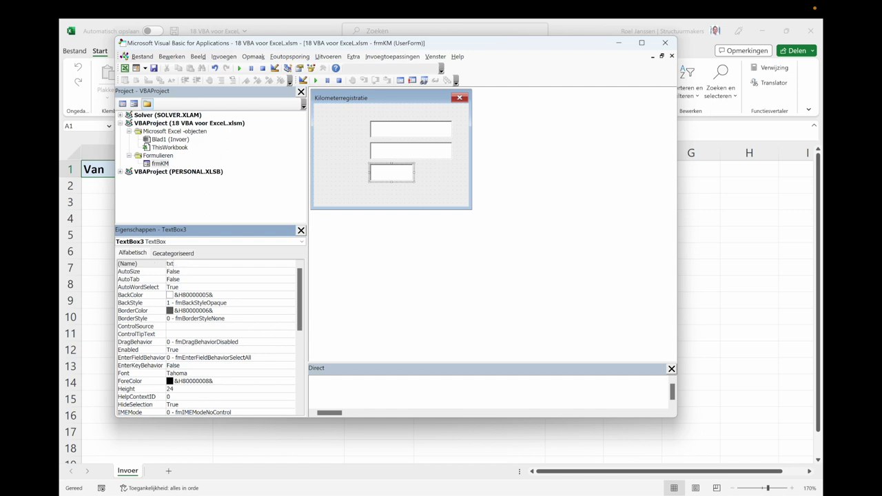
text(KM)
key(Return)
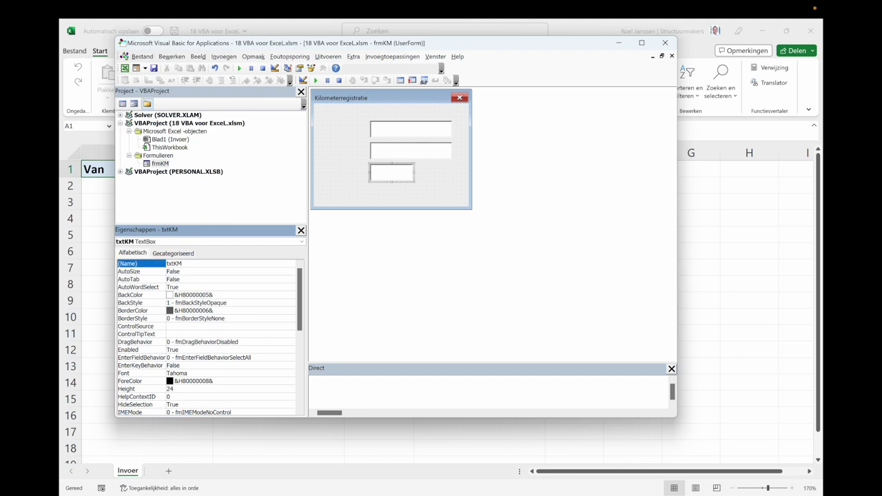
click(341, 197)
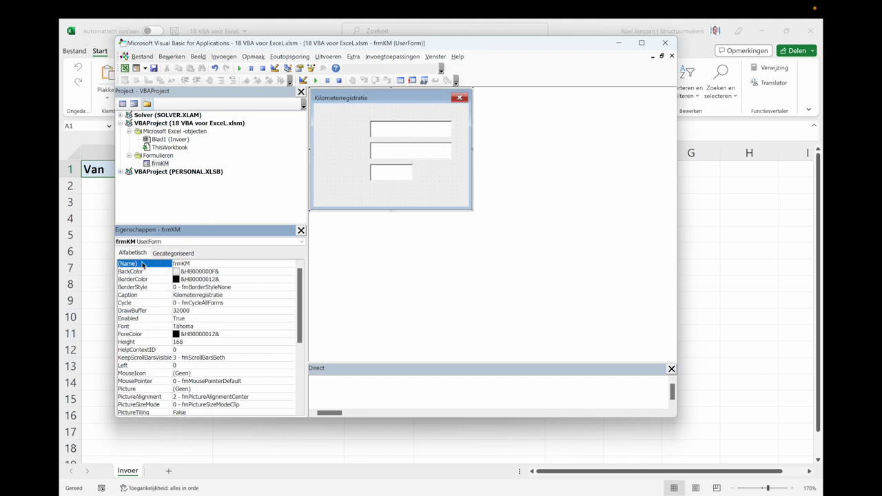
click(345, 189)
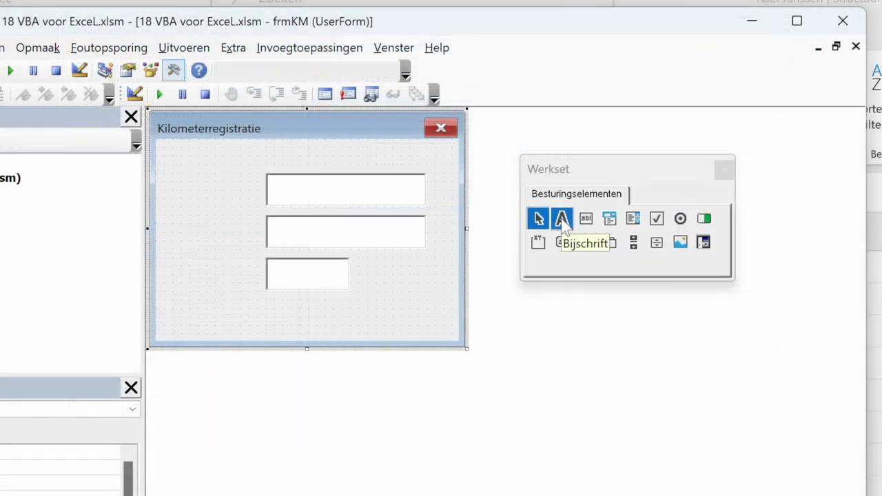
- Draw a label left of the first text box and paste two copies beside the other two
click(562, 219)
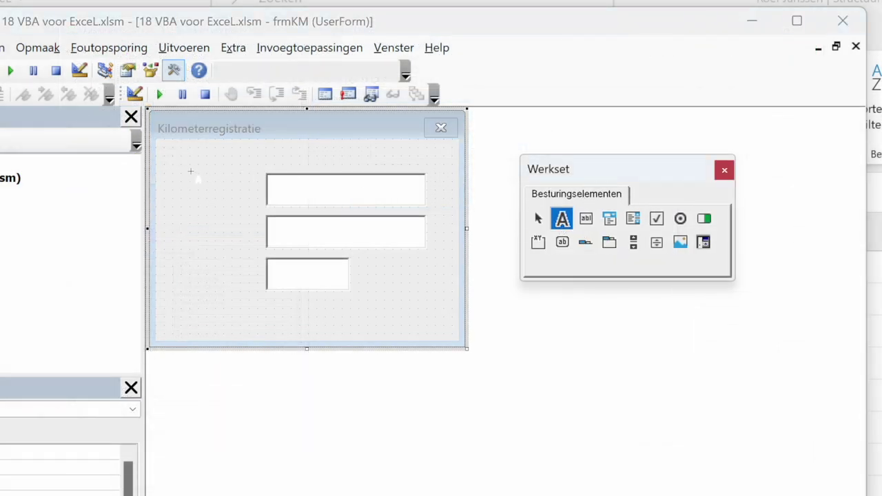
drag(172, 174, 250, 206)
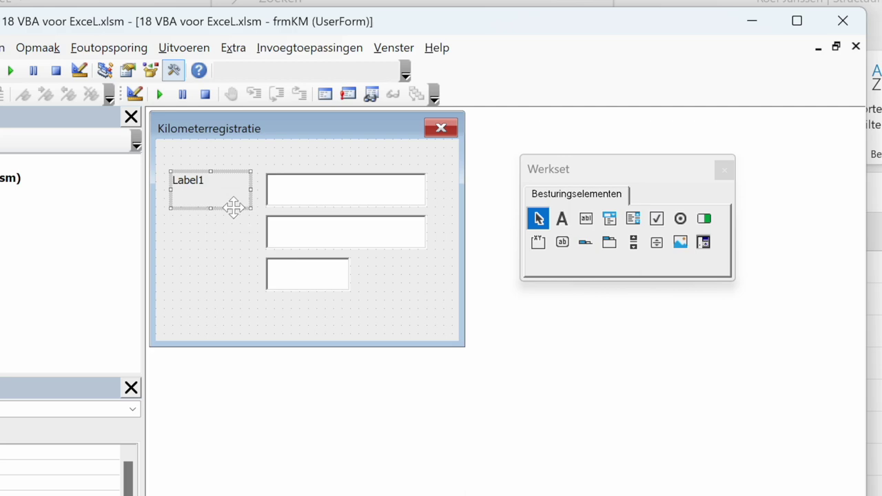
key(ctrl+v)
drag(282, 233, 193, 236)
key(ctrl+v)
drag(280, 244, 191, 289)
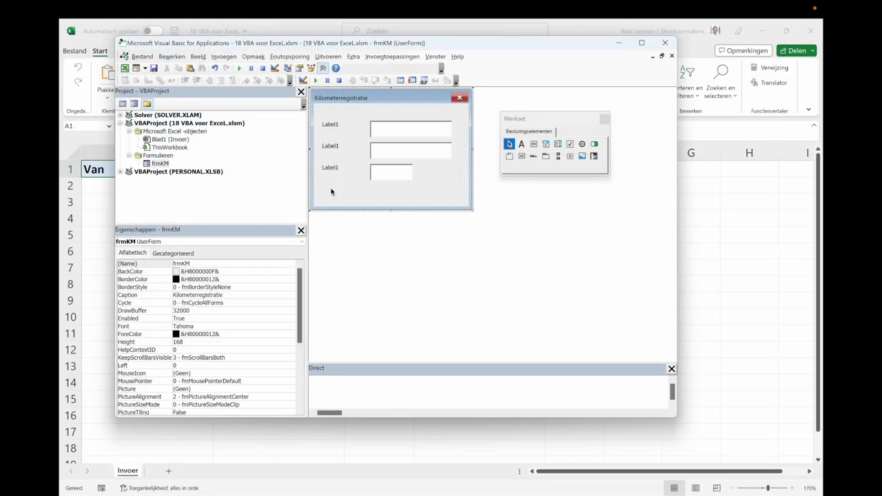
click(329, 125)
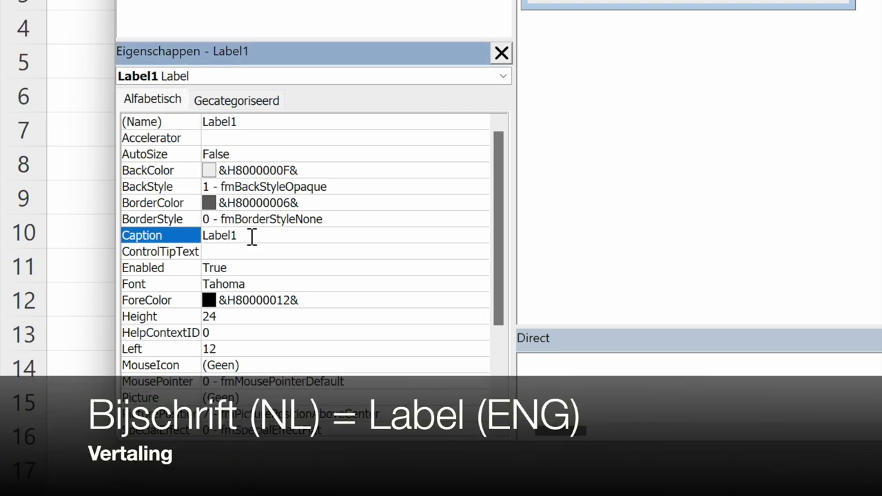
- Change the three Label1 captions, top to bottom, to Van, Naar and Kilometers
drag(250, 237, 196, 236)
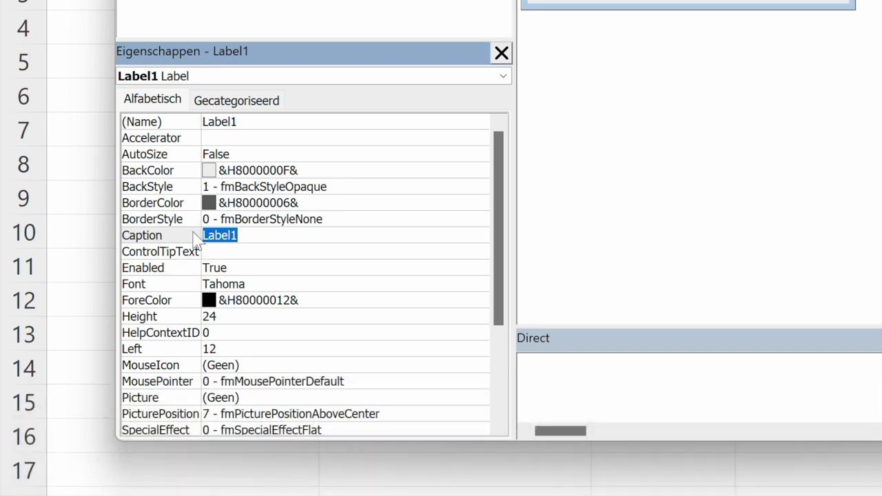
text(Van)
key(Return)
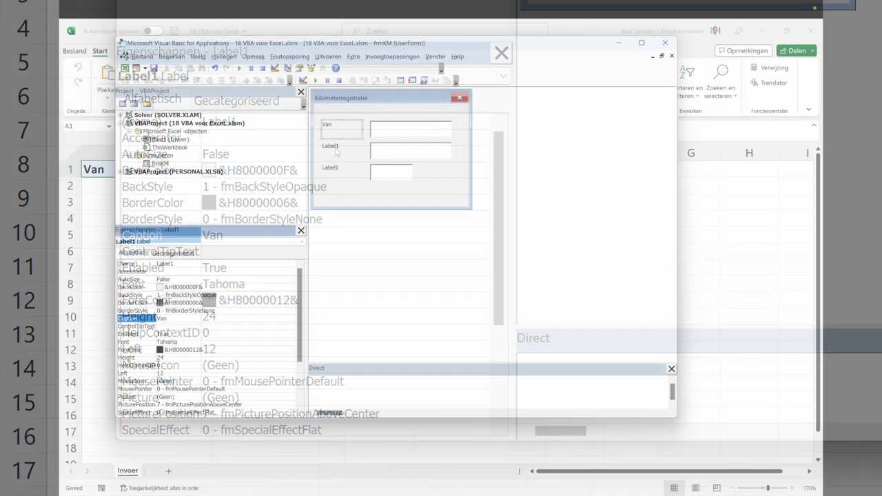
click(340, 150)
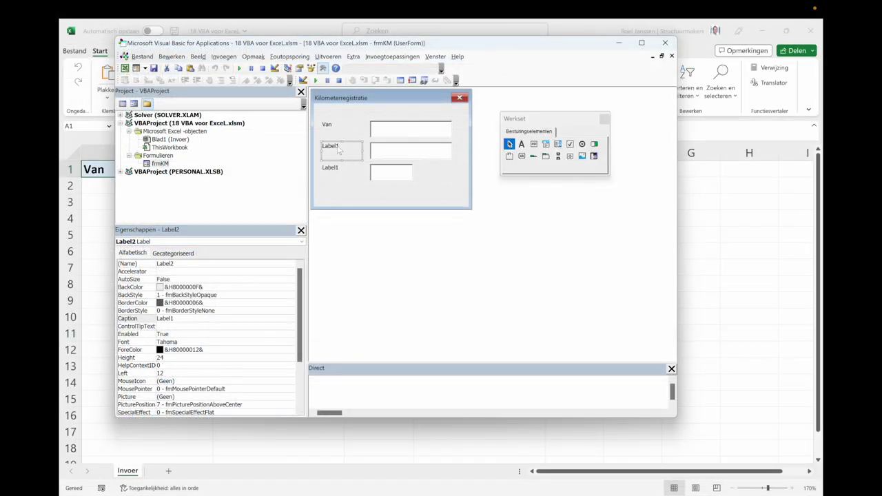
double_click(185, 320)
text(Naar)
key(Return)
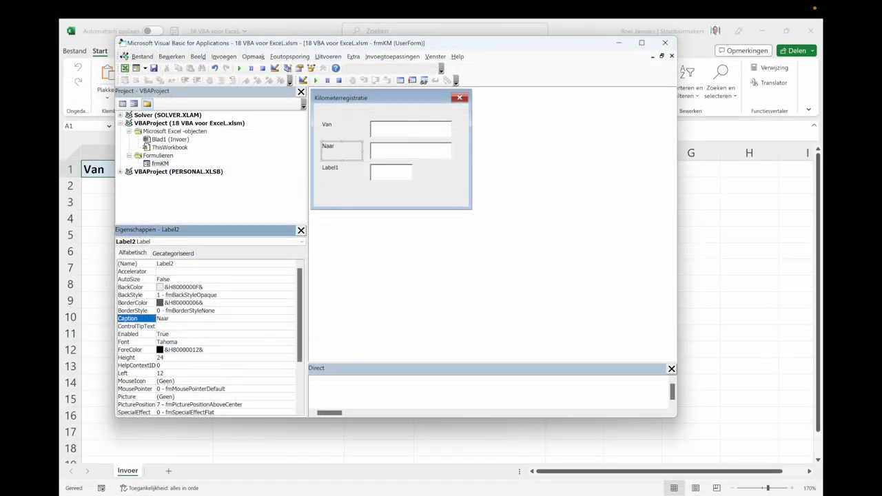
click(340, 171)
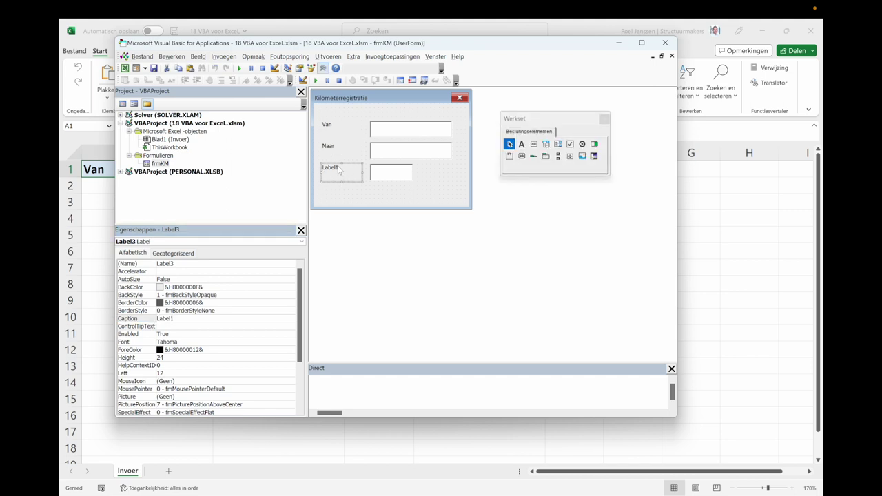
click(144, 320)
text(Kilometers)
key(Return)
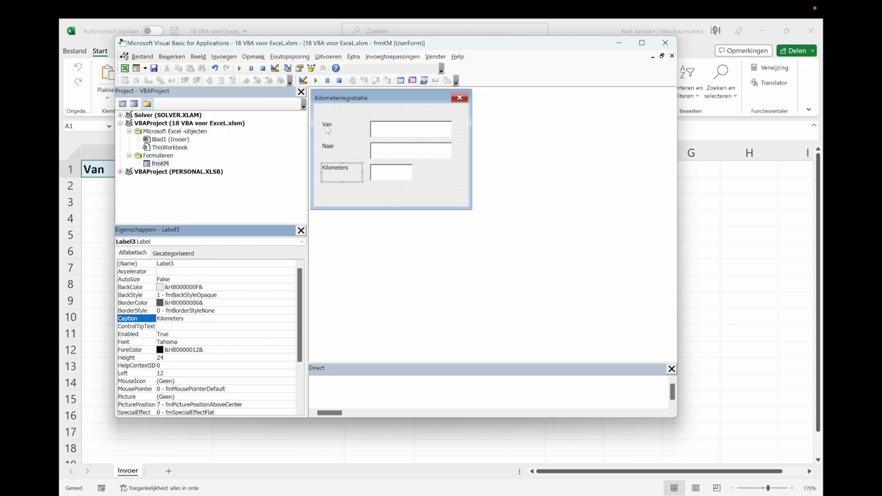
click(328, 128)
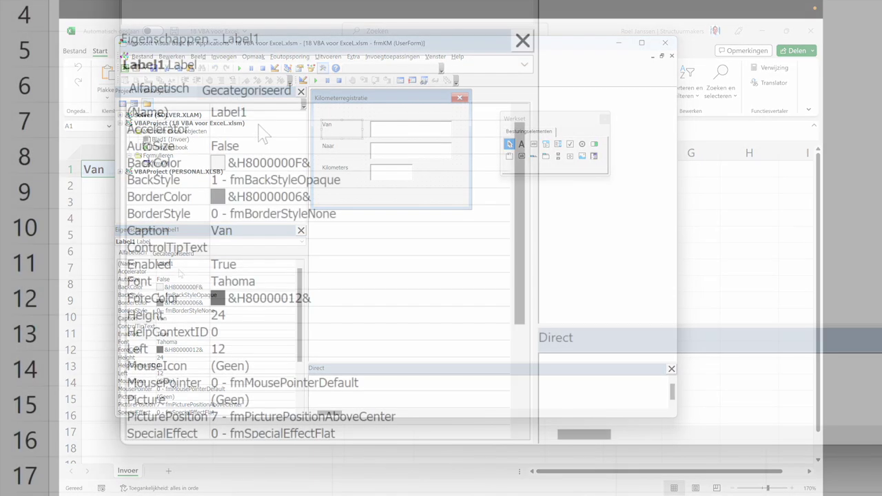
- Name the Van and Naar labels lblVan and lblNaar
click(183, 266)
double_click(213, 114)
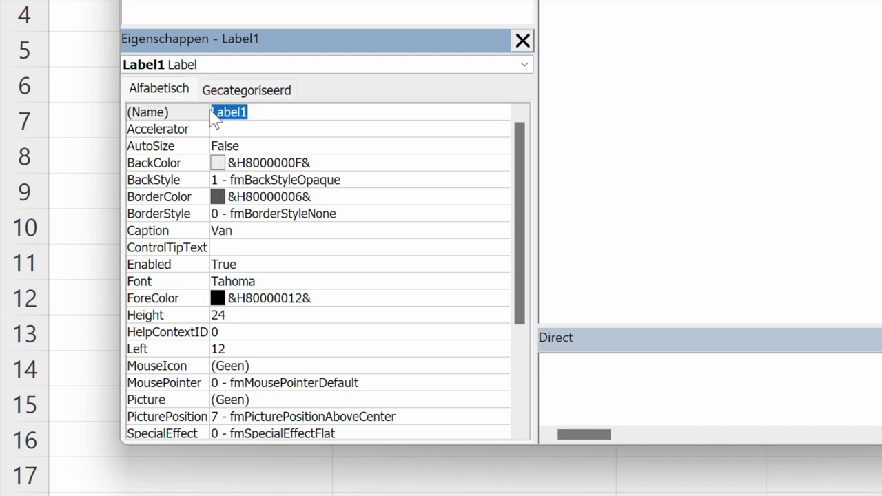
text(lbl)
text(Van)
key(Return)
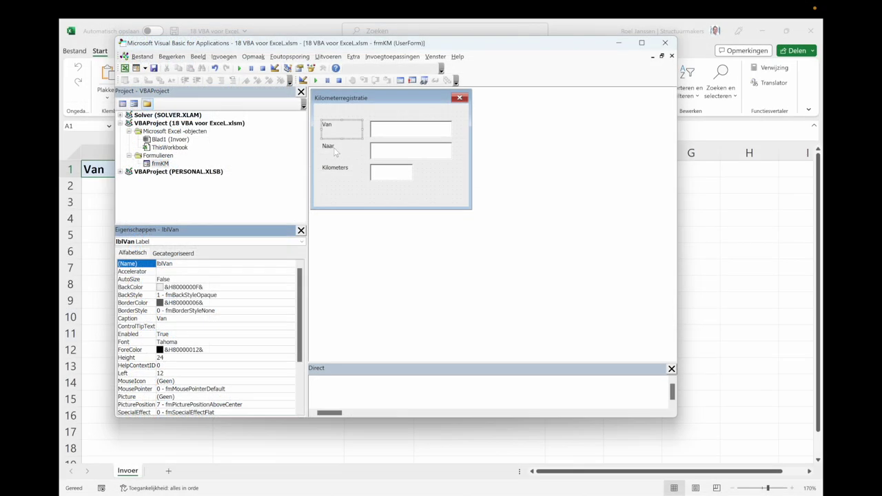
click(335, 151)
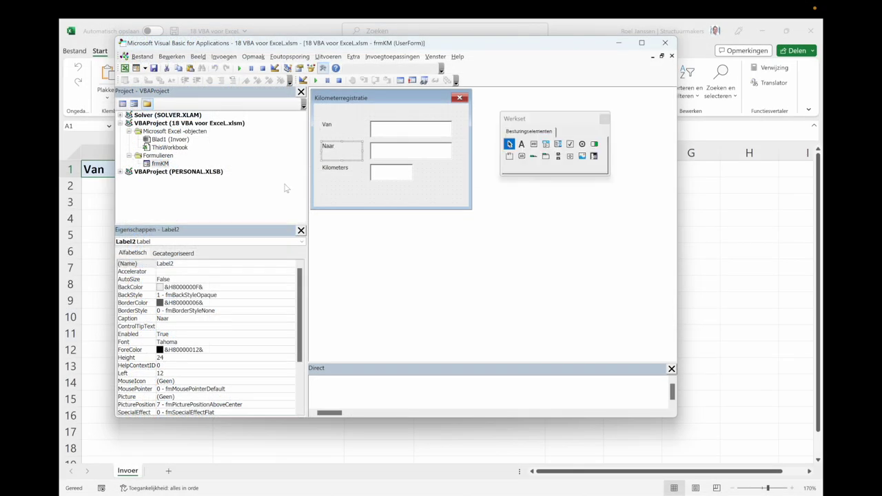
double_click(185, 266)
text(lblNaar)
key(Return)
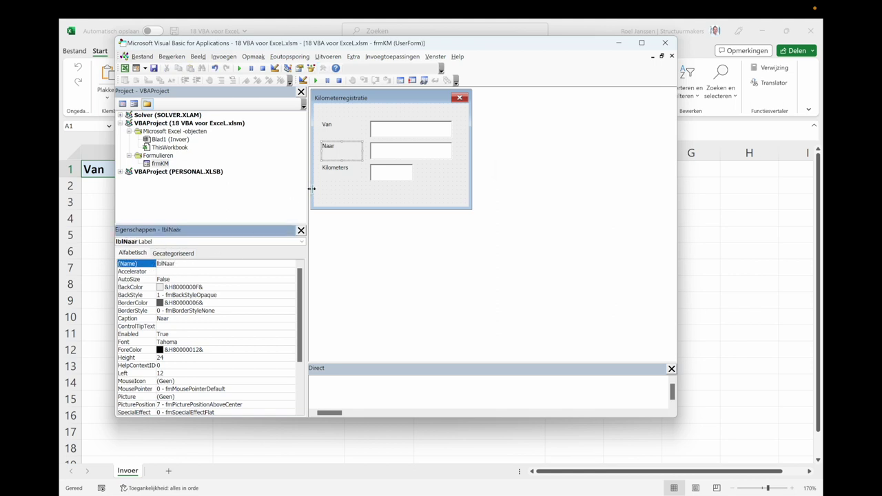
- Rename the Kilometers label from Label3 to lblKM
click(343, 173)
click(177, 263)
click(147, 265)
text(lblKM)
click(147, 268)
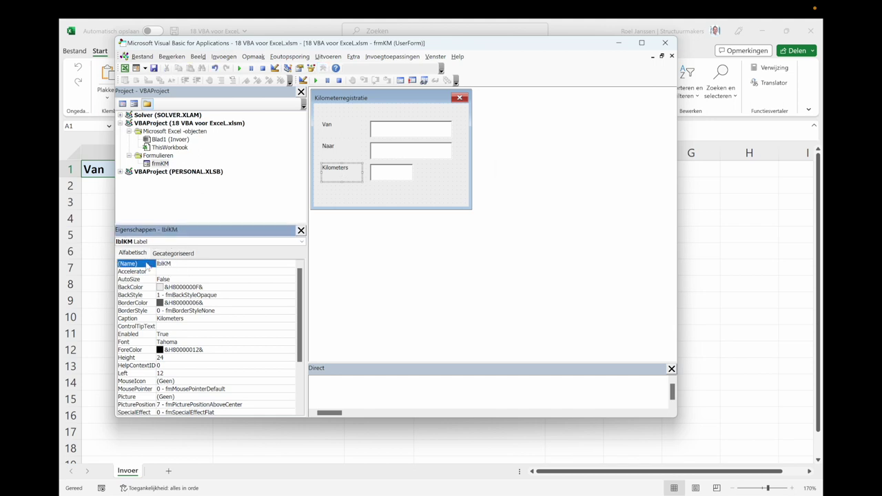
click(380, 196)
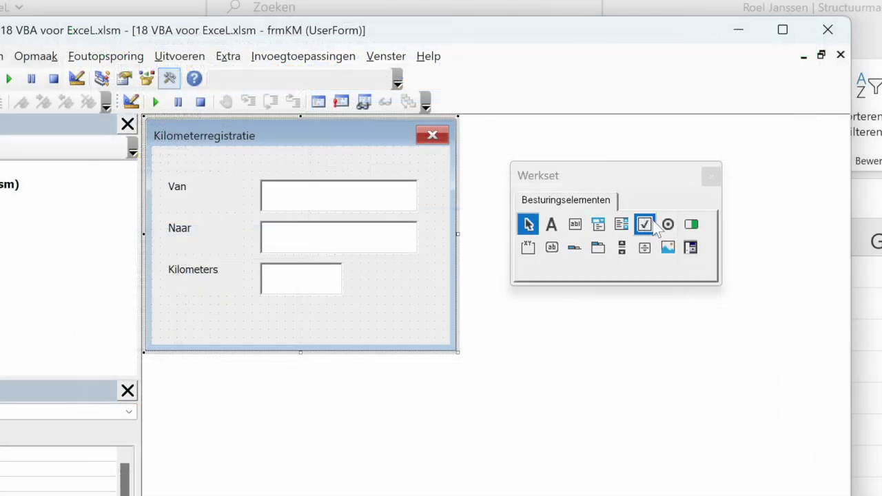
click(581, 145)
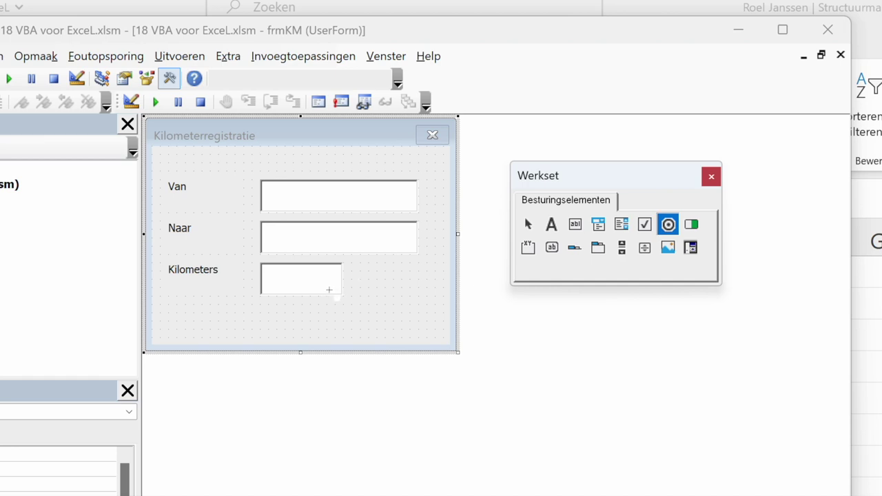
- Draw an option button below Kilometers and place a copied second one beside it
drag(264, 307, 353, 330)
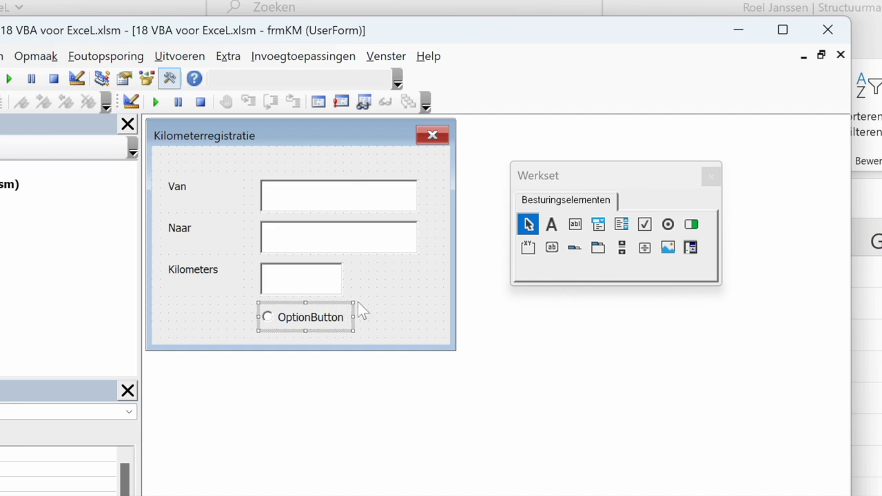
key(ctrl+c)
key(ctrl+v)
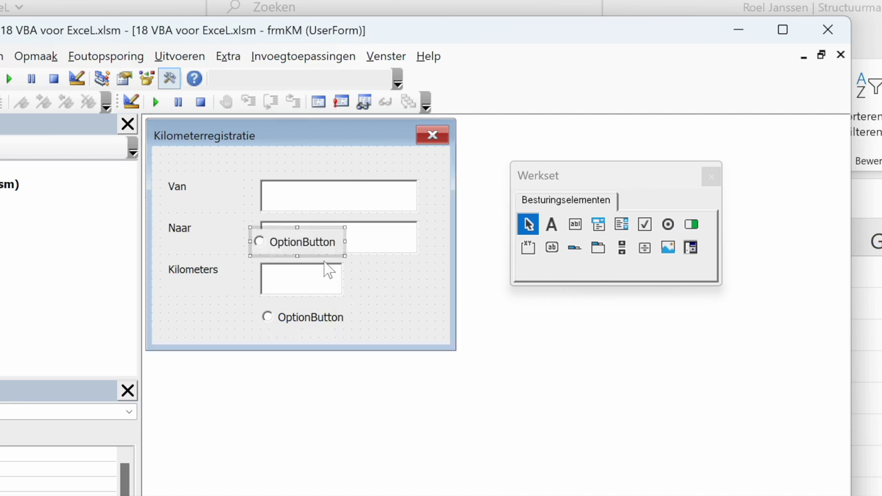
drag(321, 257, 383, 297)
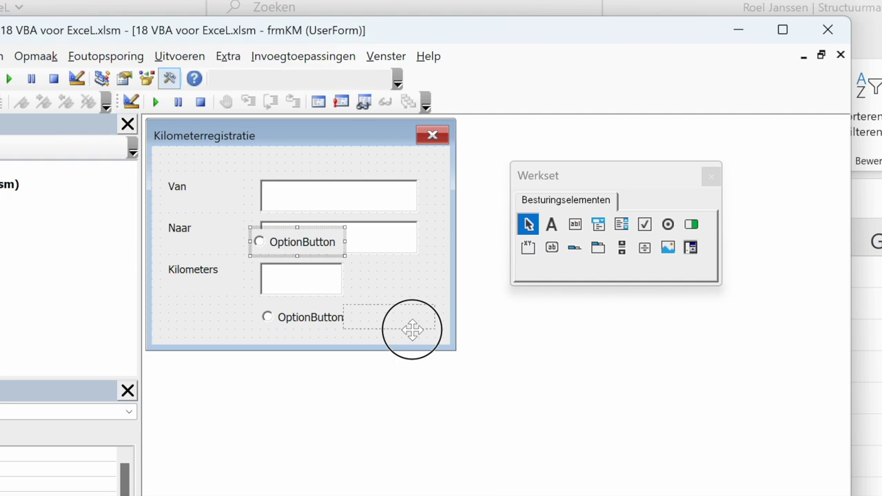
drag(405, 329, 419, 330)
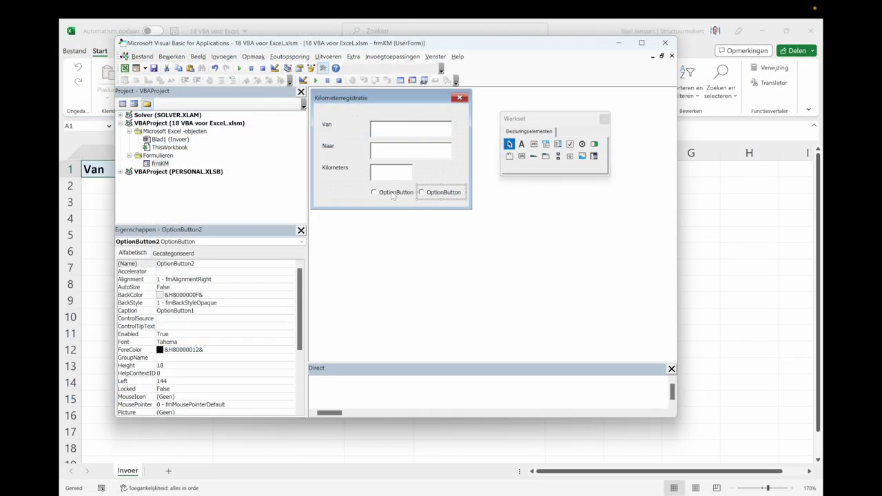
click(393, 195)
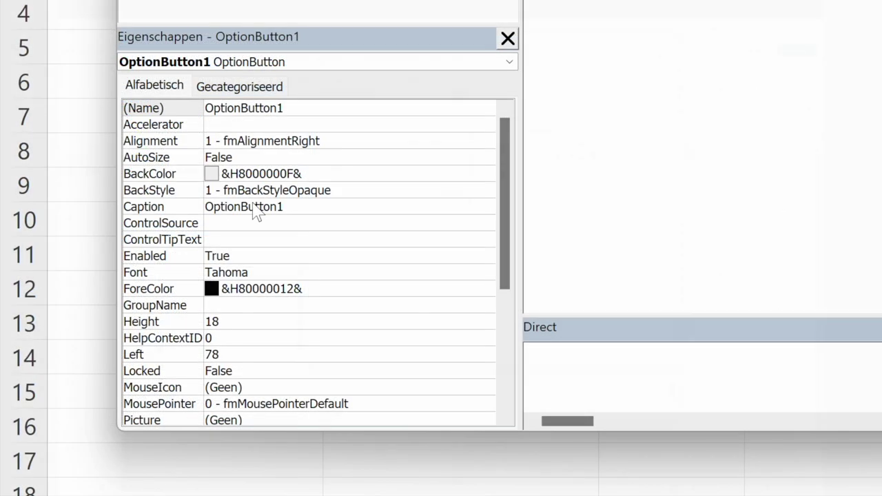
- Give the first option button the caption Zakelijk and the name obtnZakelijk
click(181, 314)
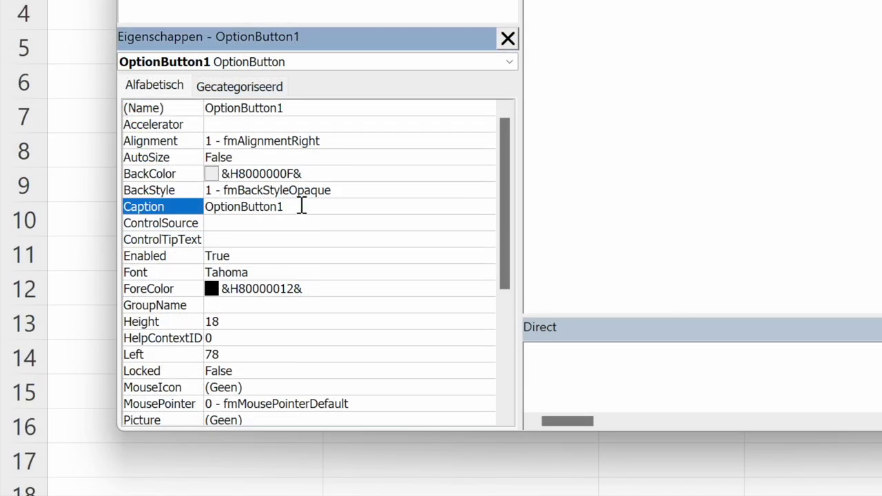
double_click(192, 206)
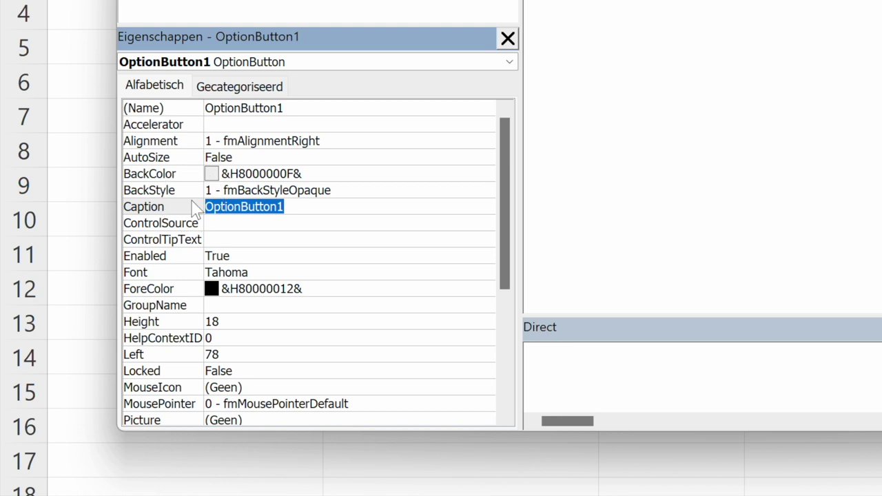
text(Zakelijk)
key(Return)
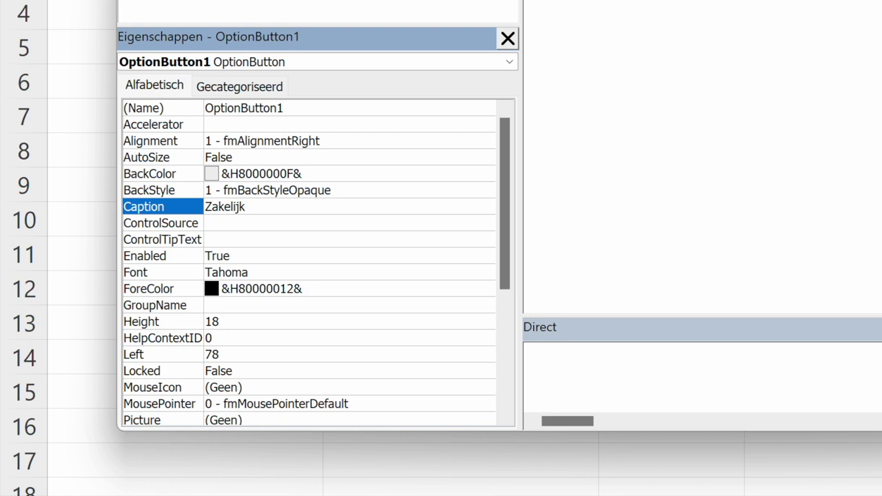
click(241, 109)
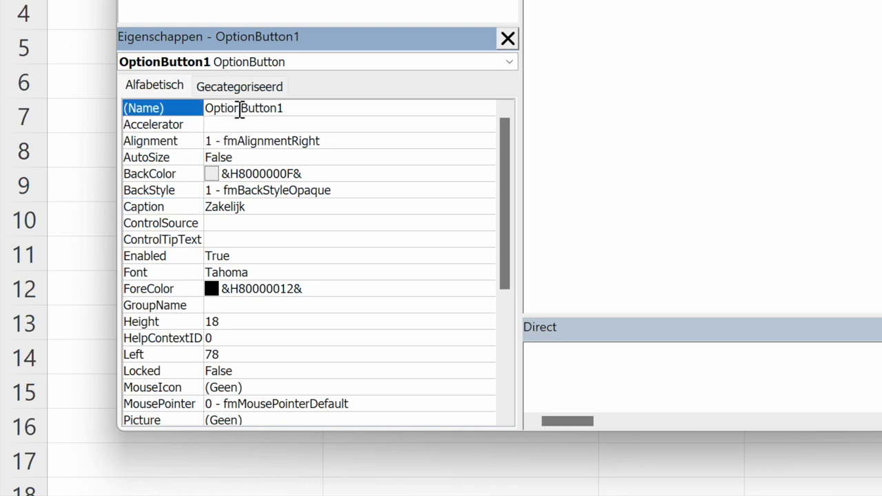
double_click(207, 108)
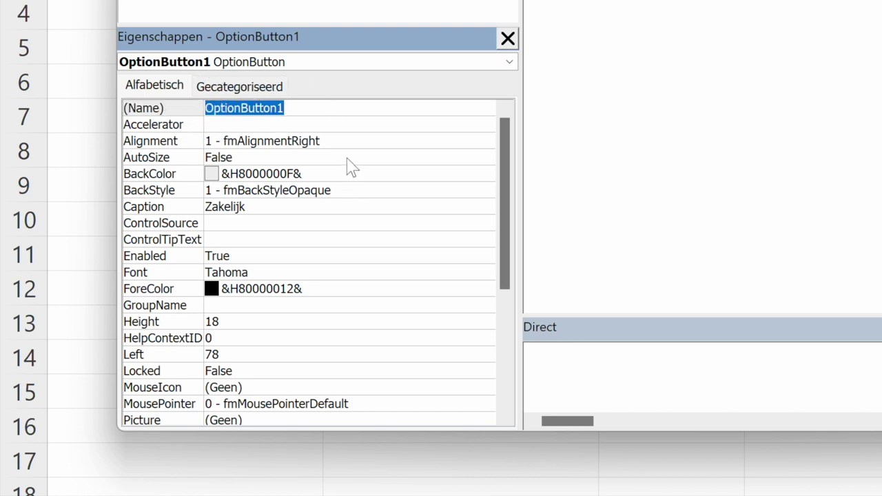
text(obtn)
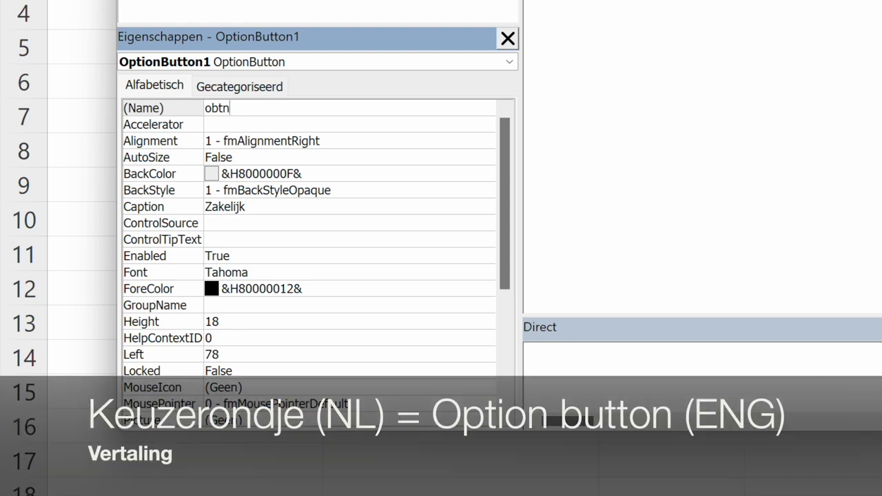
text(Zakelijk)
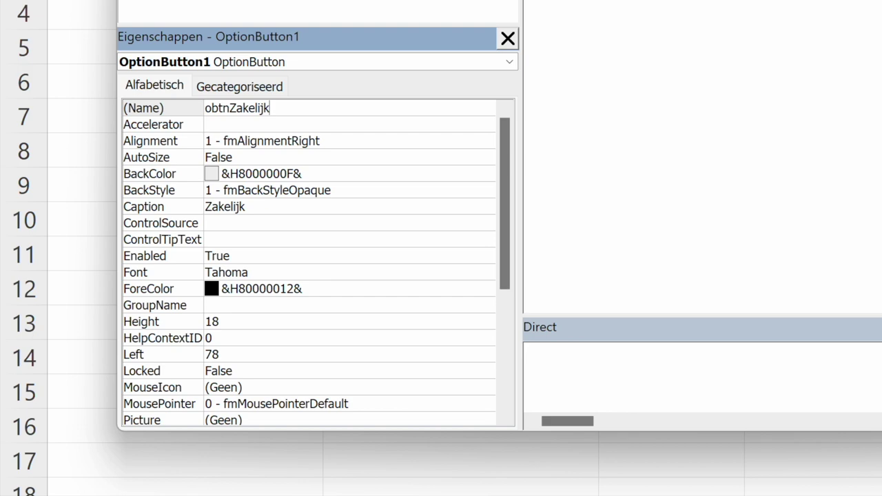
key(Return)
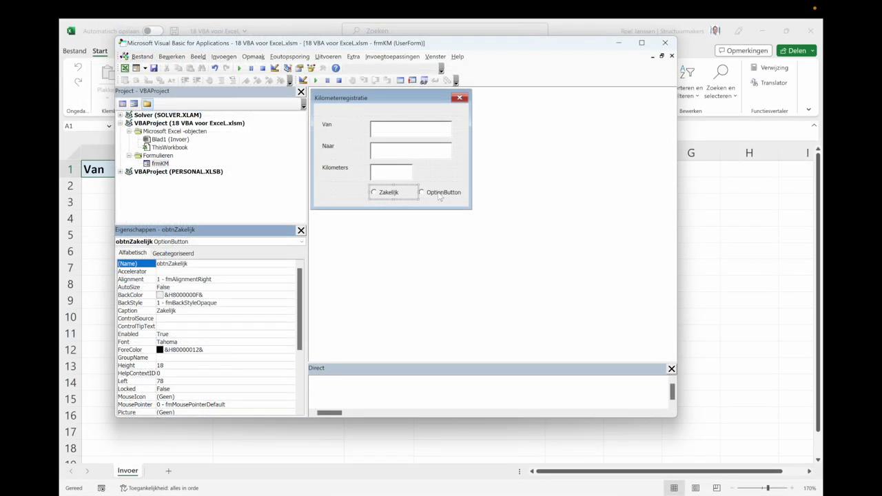
- Give the second option button the caption Prive and the name obtnPrive
click(439, 197)
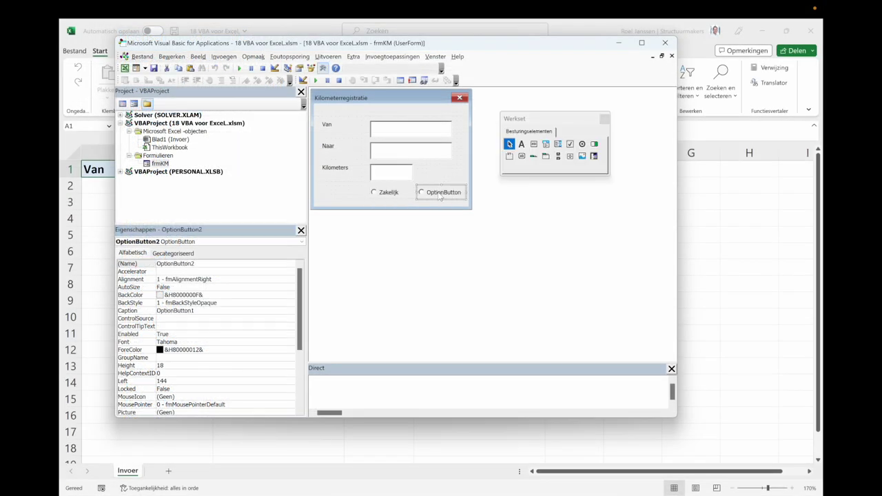
click(179, 311)
double_click(172, 311)
text(Prive)
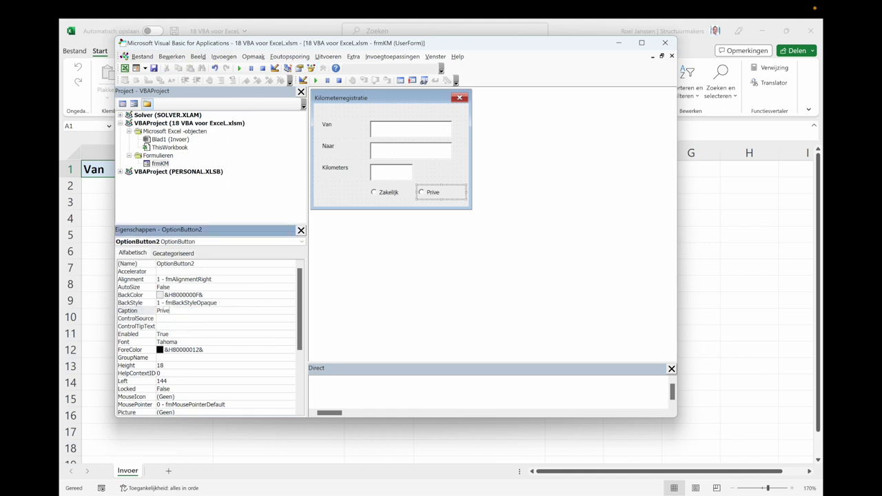
key(Return)
click(173, 264)
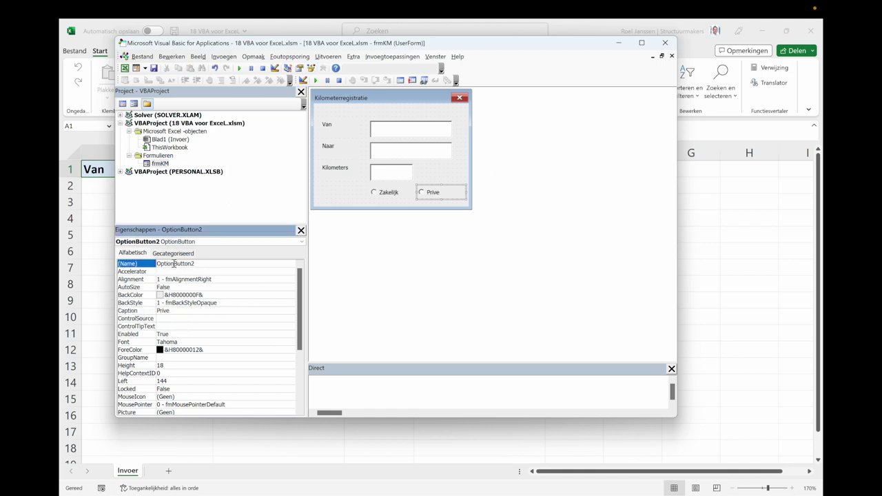
text(obtnPrive)
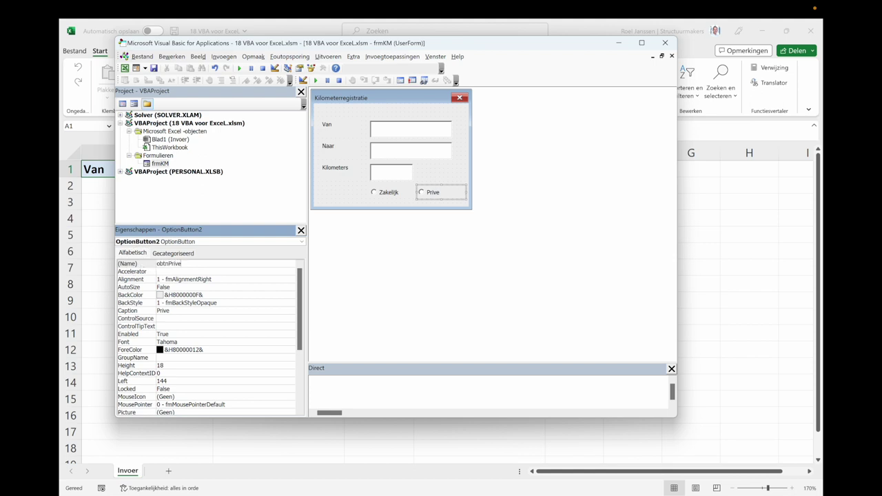
key(Return)
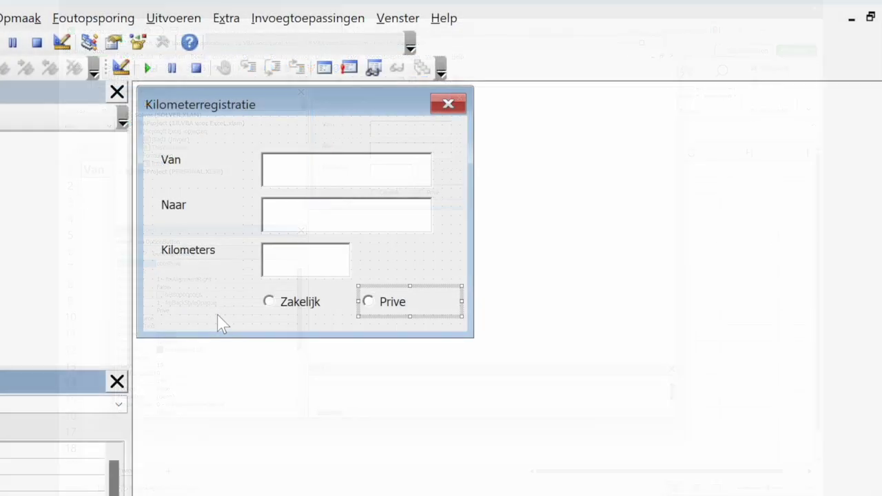
click(217, 310)
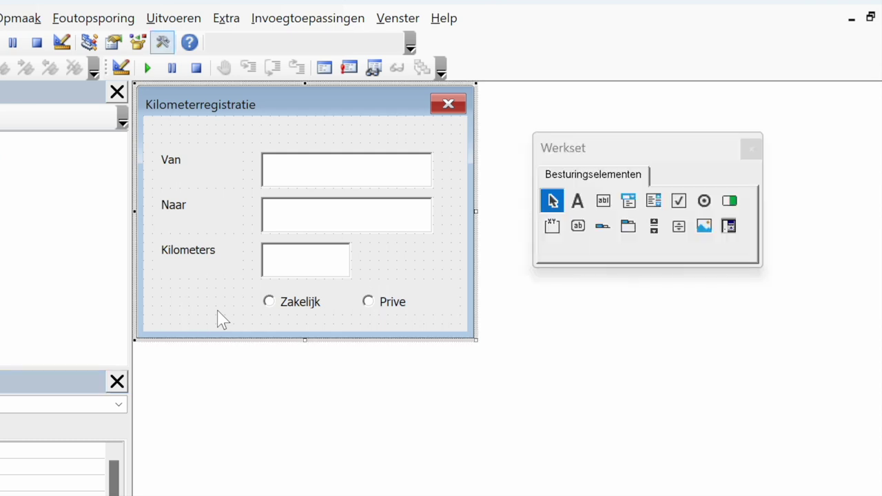
- Make the form taller, draw a command button at its bottom left, and place a copy to its right
drag(305, 340, 304, 378)
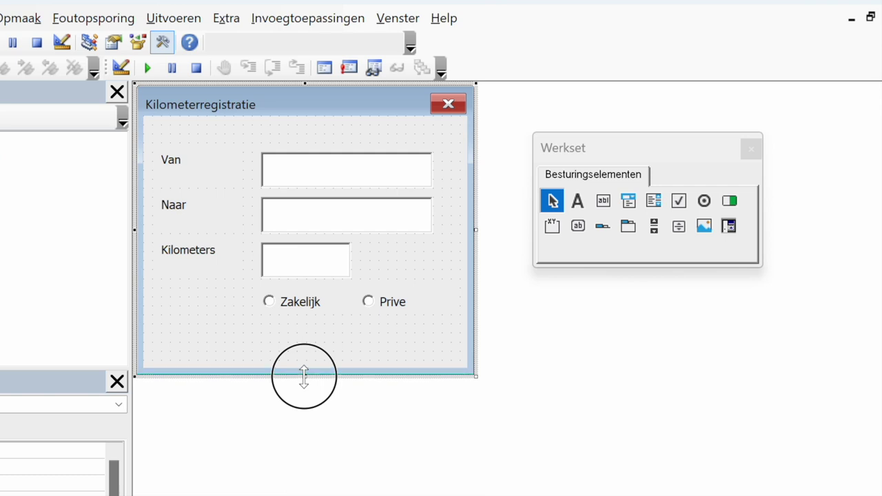
click(579, 227)
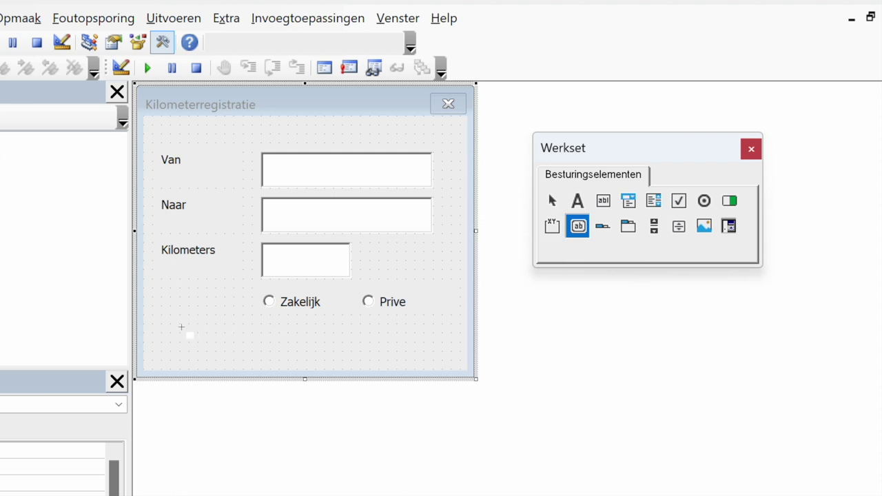
drag(166, 333, 295, 360)
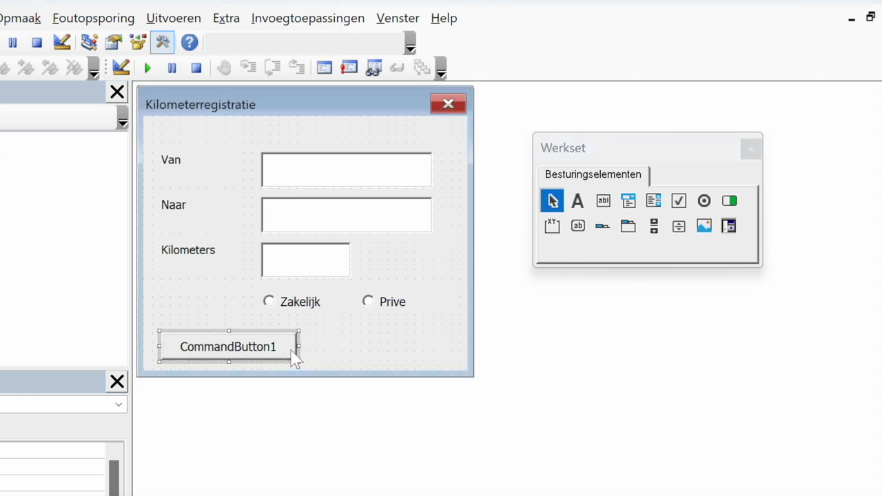
key(ctrl+c)
key(ctrl+v)
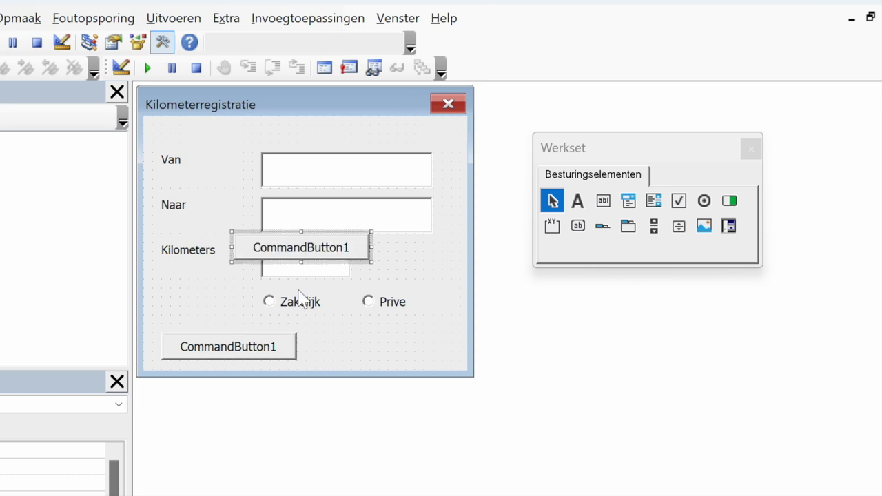
drag(280, 263, 362, 355)
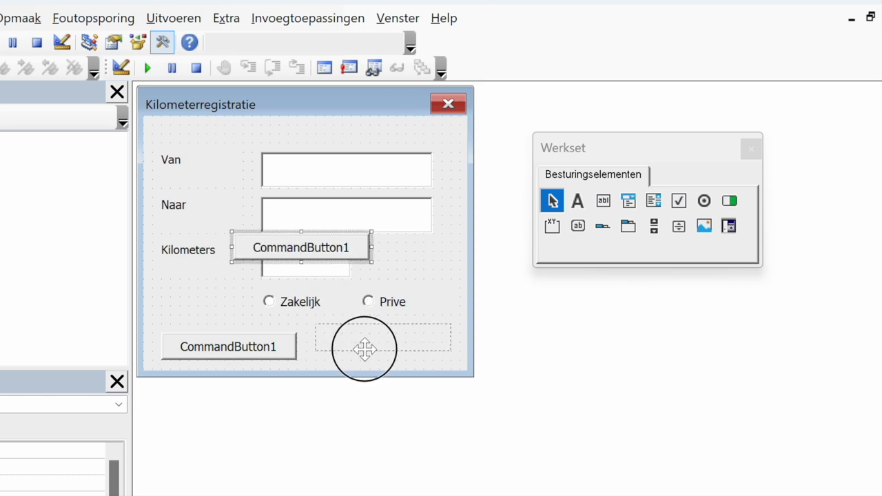
drag(362, 355, 361, 355)
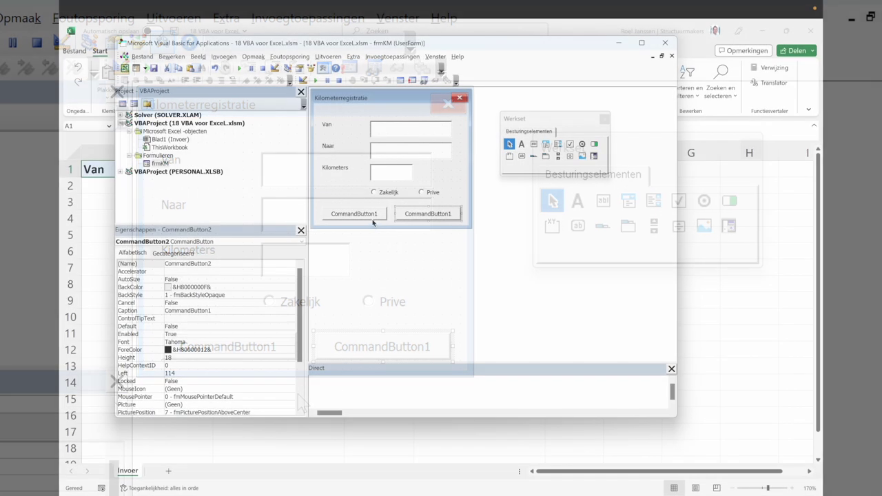
- Caption the left command button Annuleren and name it cmdAnnu
click(371, 218)
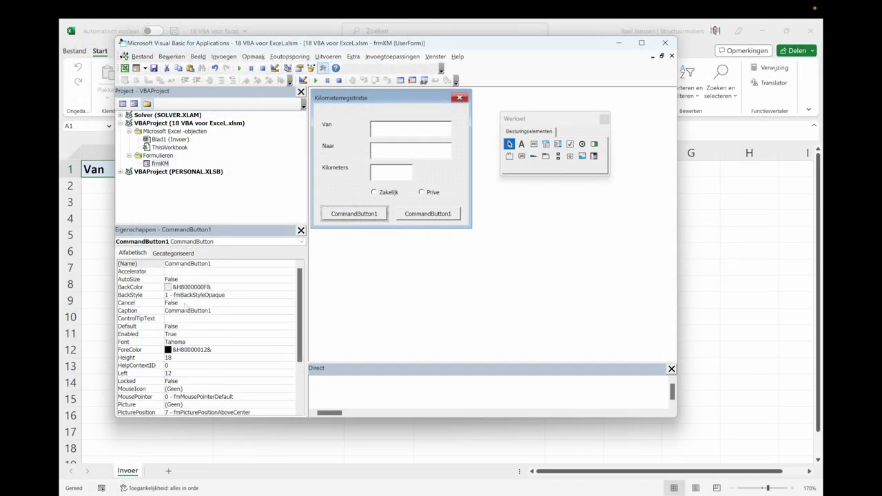
click(181, 314)
double_click(214, 310)
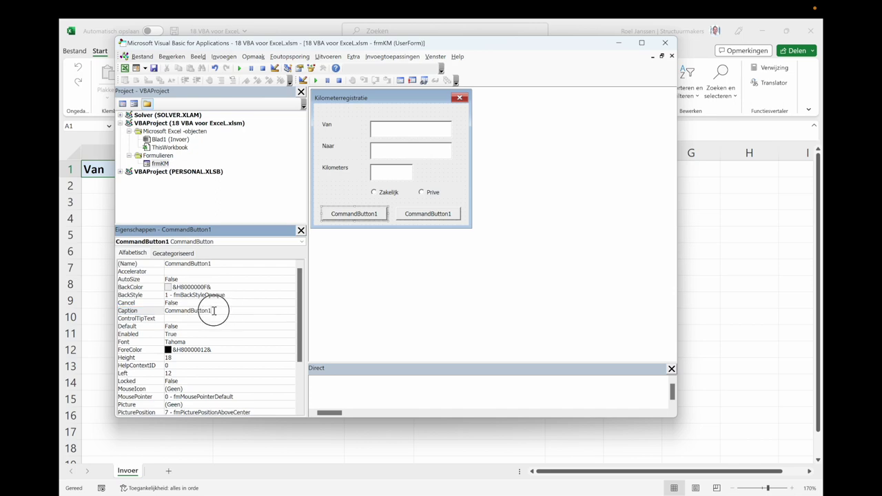
text(Annuleren)
key(Return)
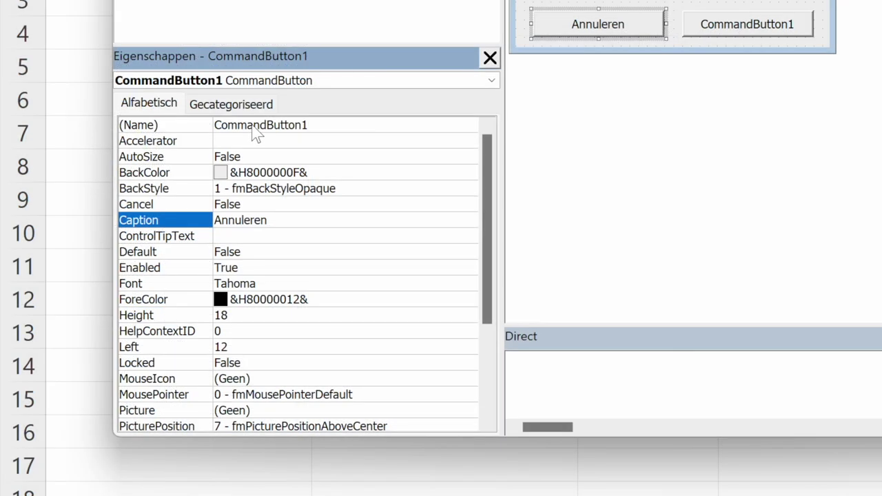
click(257, 130)
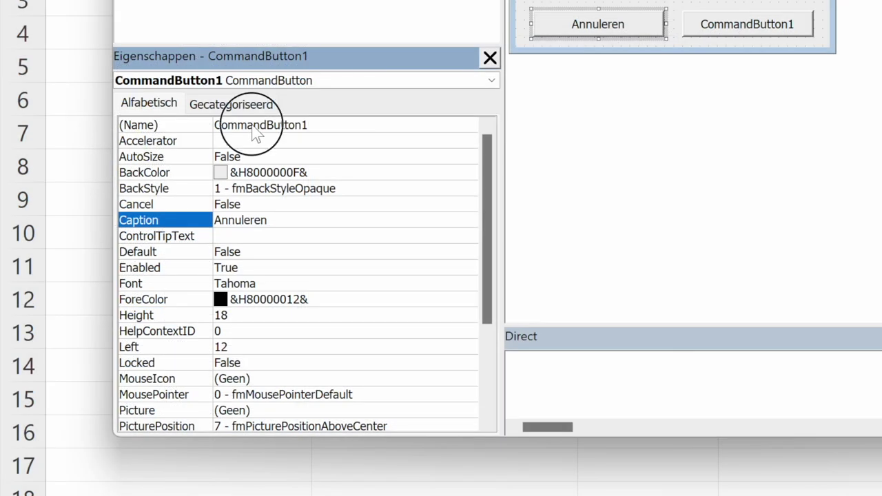
double_click(322, 125)
text(cmd)
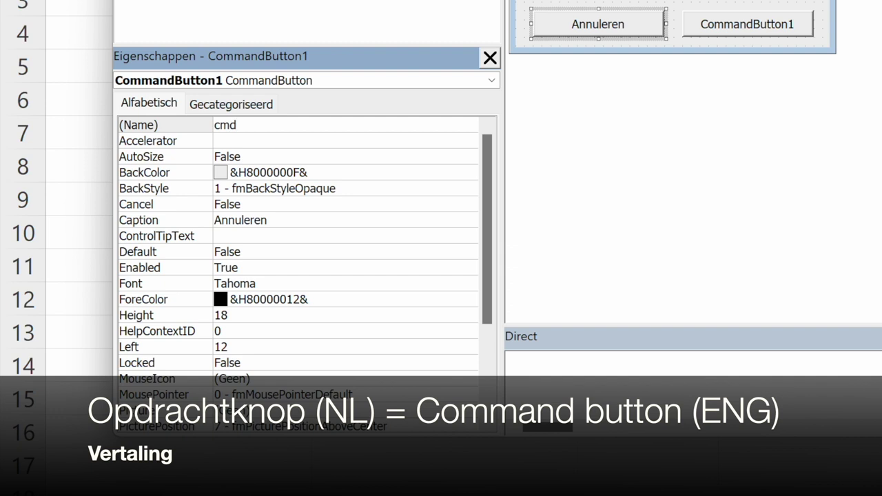
text(An)
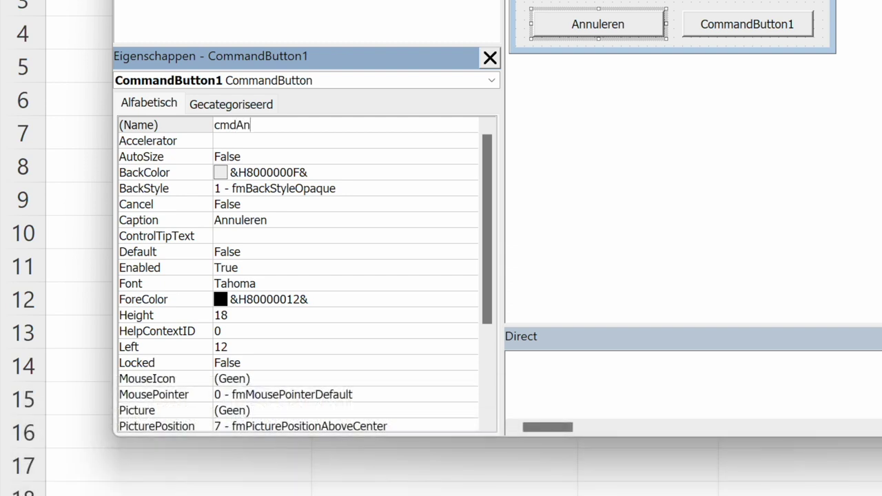
text(nu)
key(Return)
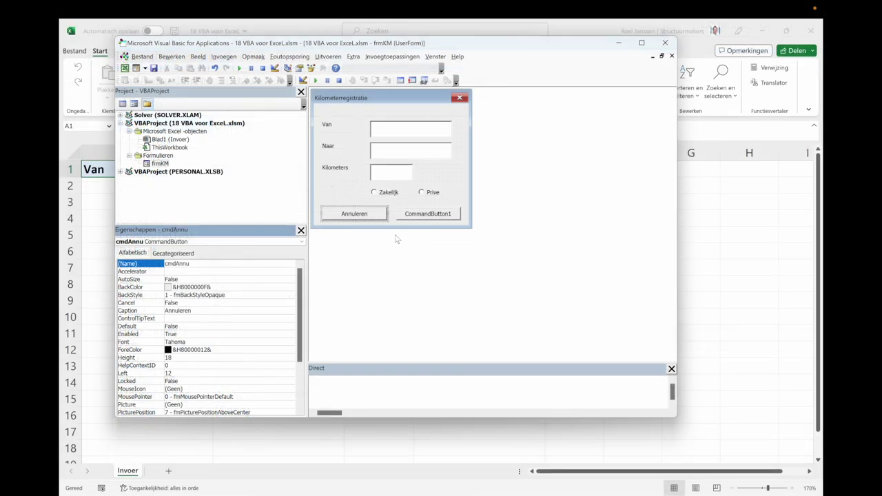
click(415, 216)
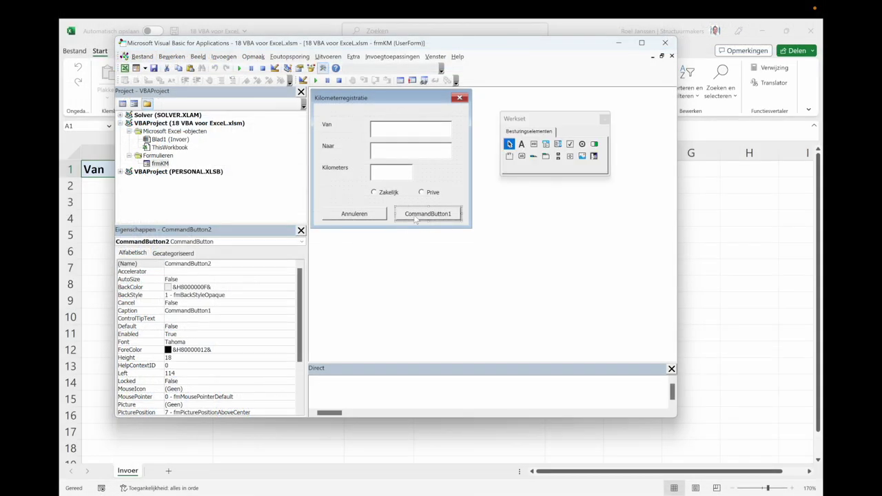
- Caption the right command button Invoeren and name it cmdInvoer
click(186, 310)
click(139, 308)
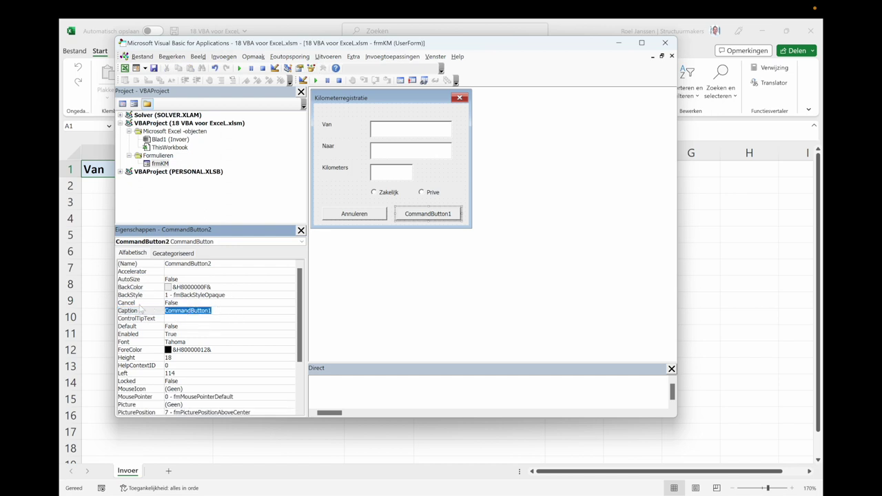
text(Invoeren)
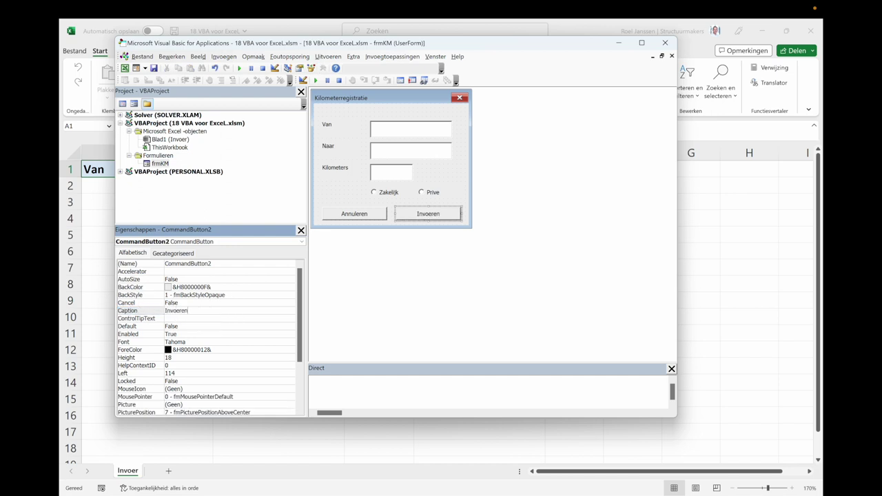
key(Return)
click(159, 262)
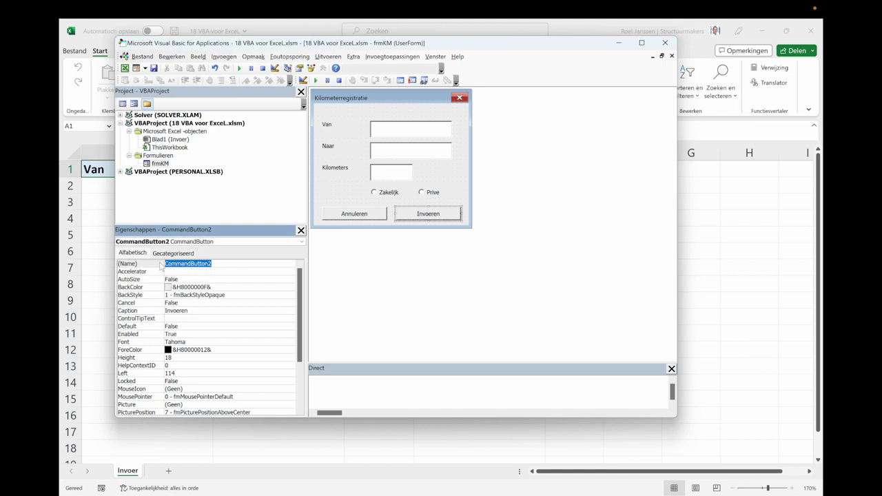
text(cmdInvoer)
key(Return)
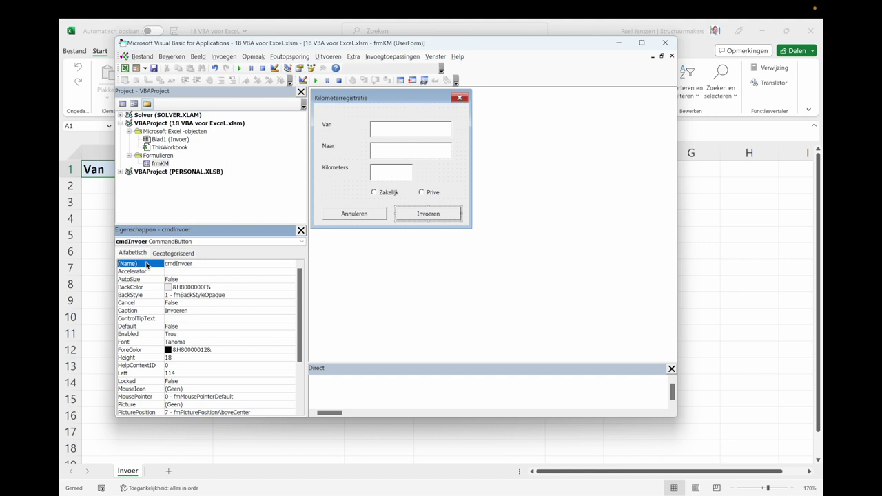
right_click(183, 195)
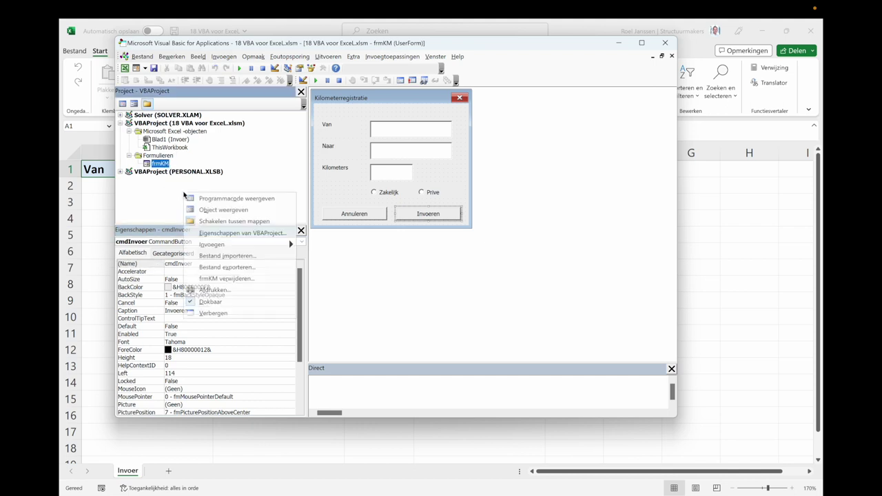
- Insert a new module with Sub FormulierOpenen() calling frmKM.Show, then close the editor
mouse_move(209, 245)
click(321, 258)
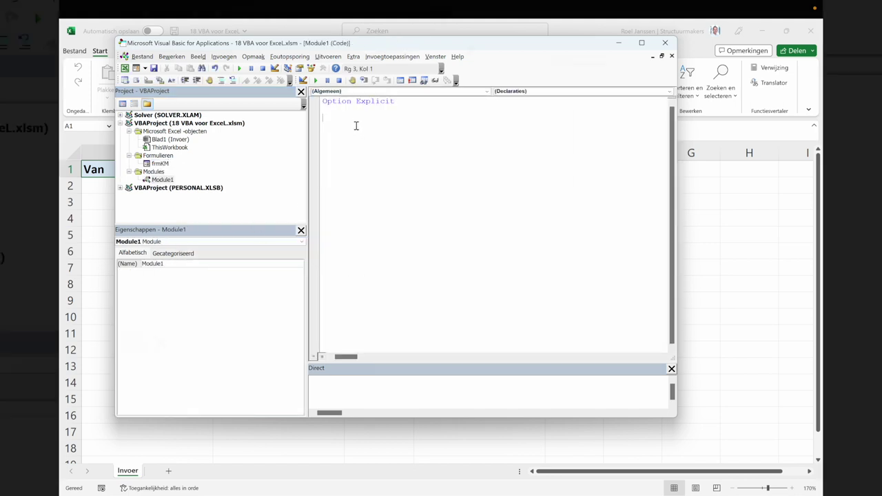
text(sub )
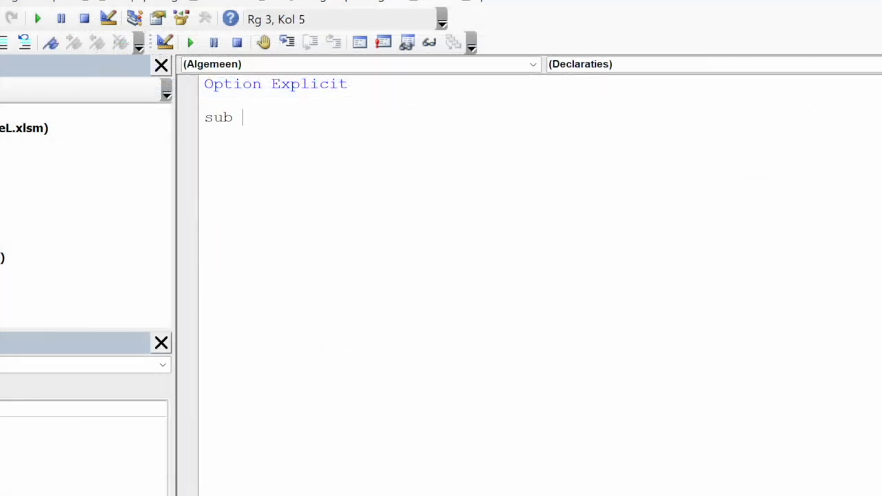
text(FormulierOpenen)
key(Return)
key(Return)
key(Tab)
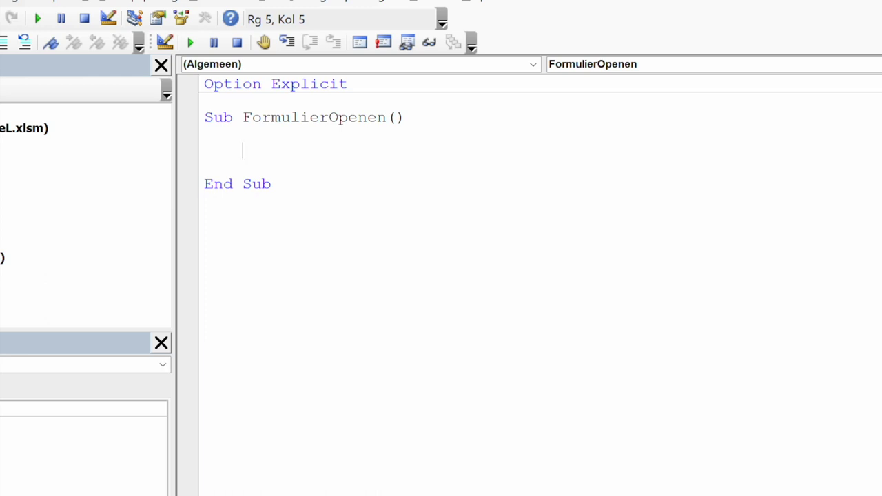
text(frmKM)
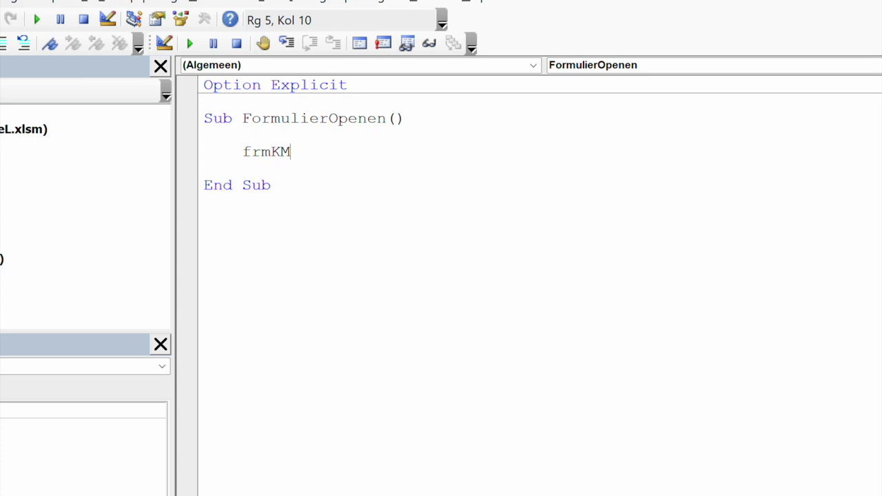
text(.show)
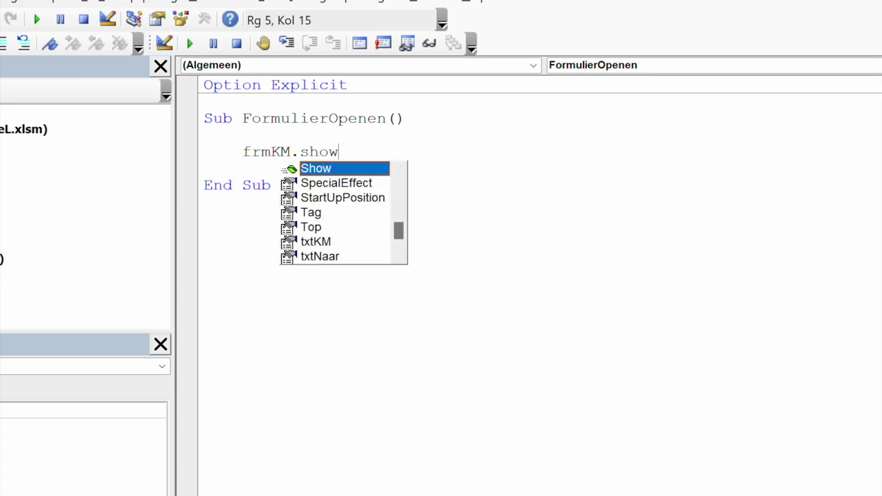
key(Tab)
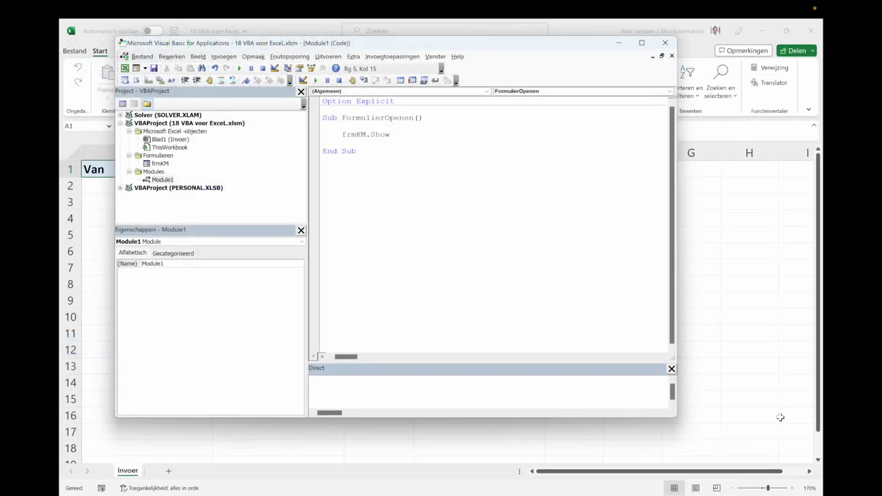
click(665, 44)
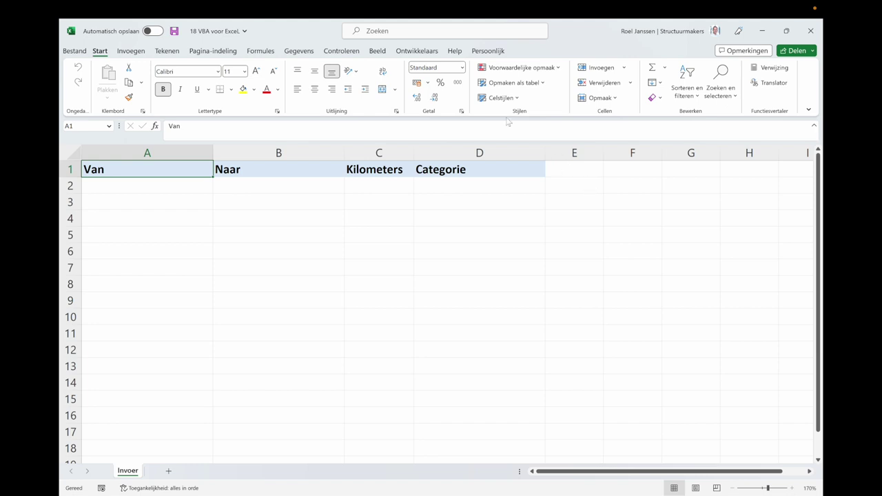
- Draw a form button across E1:G3 from the Ontwikkelaars tab, assigned to the FormulierOpenen macro
click(418, 53)
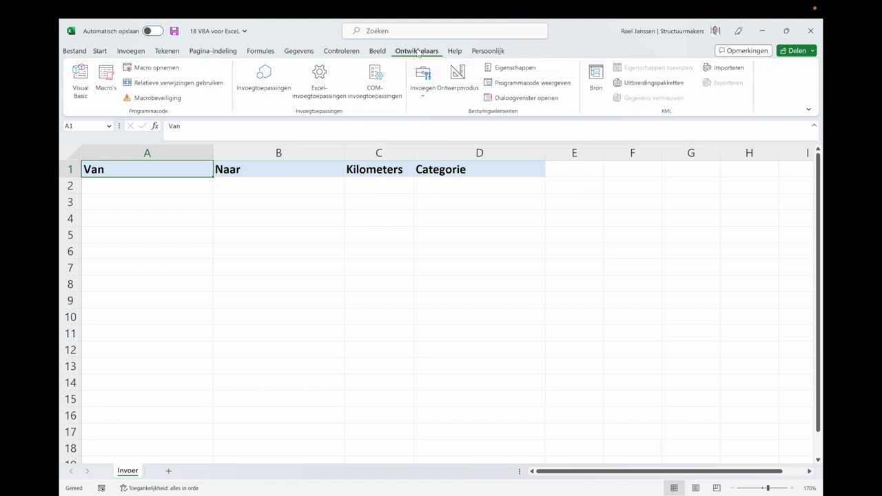
click(428, 95)
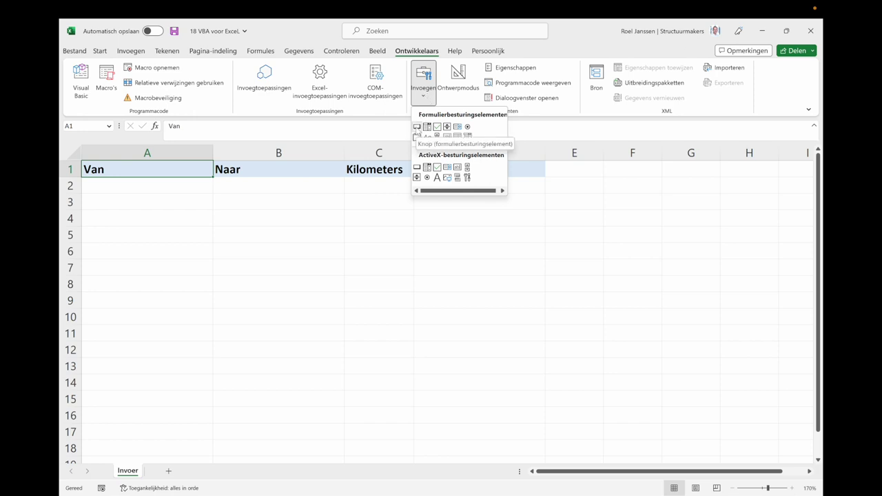
click(417, 127)
drag(581, 178, 688, 215)
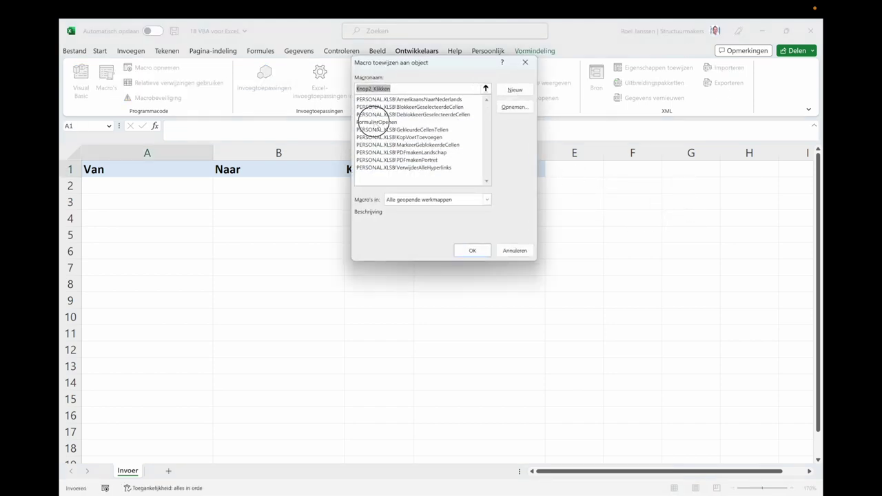
click(376, 123)
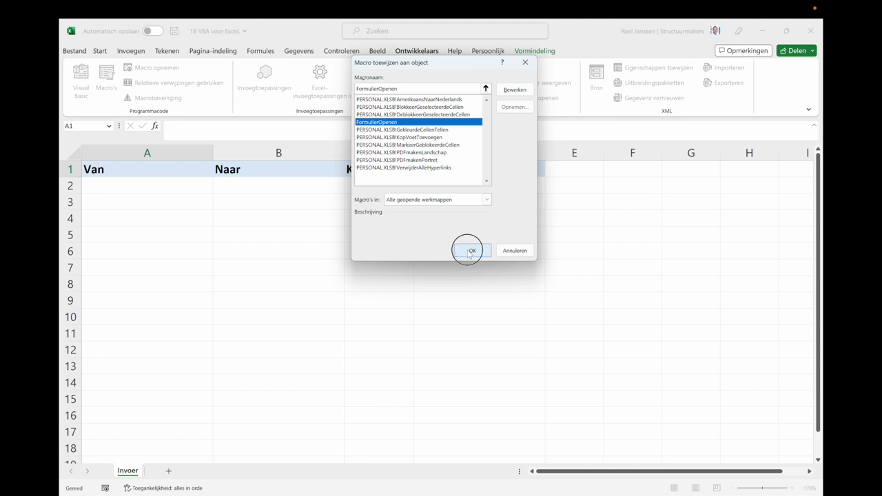
click(471, 251)
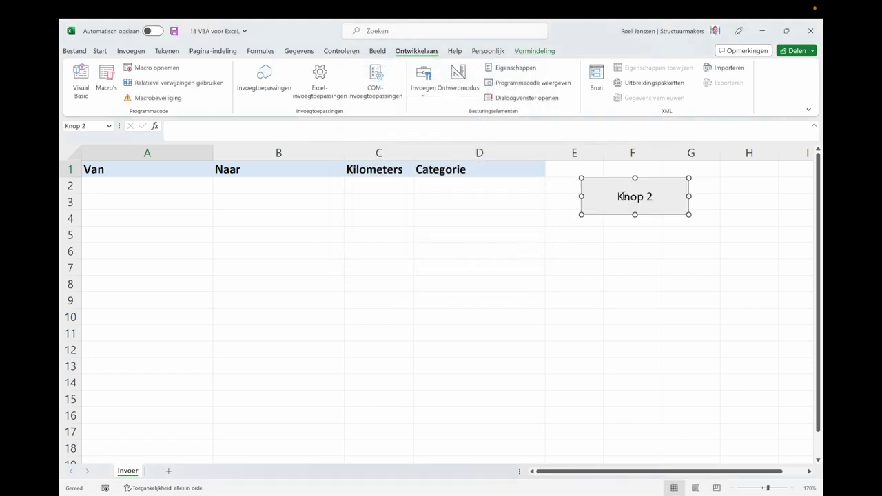
- Relabel the button 'Formulier Openen' and click it to open the form
drag(621, 196, 668, 201)
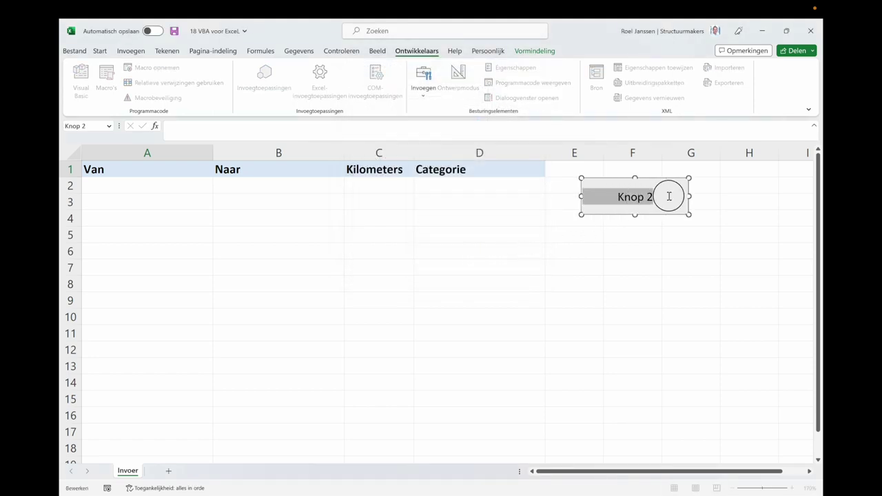
text(Formulier Openen)
click(650, 229)
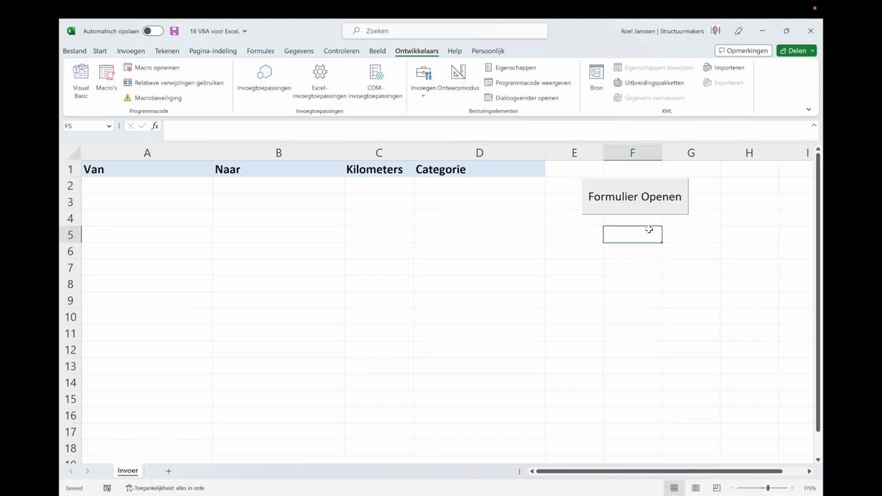
click(616, 200)
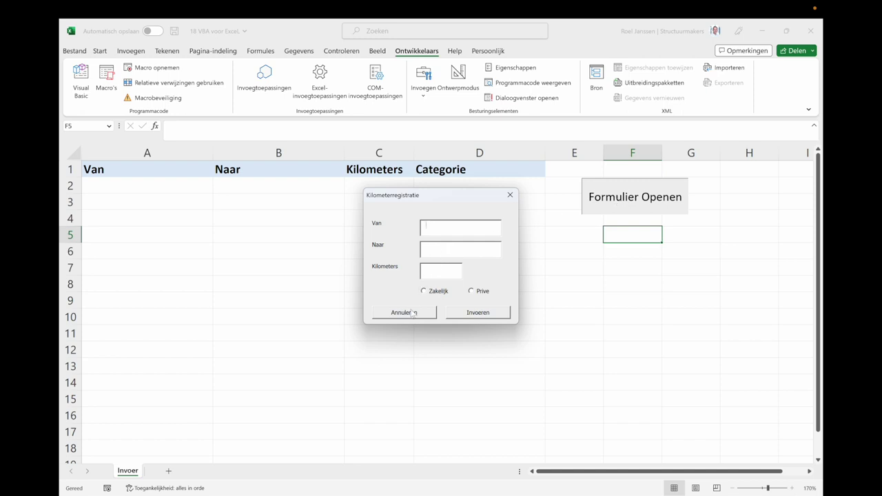
- Try the form's submit button and Zakelijk/Prive options, close the form, and reopen the VBA editor with Alt+F11
click(467, 314)
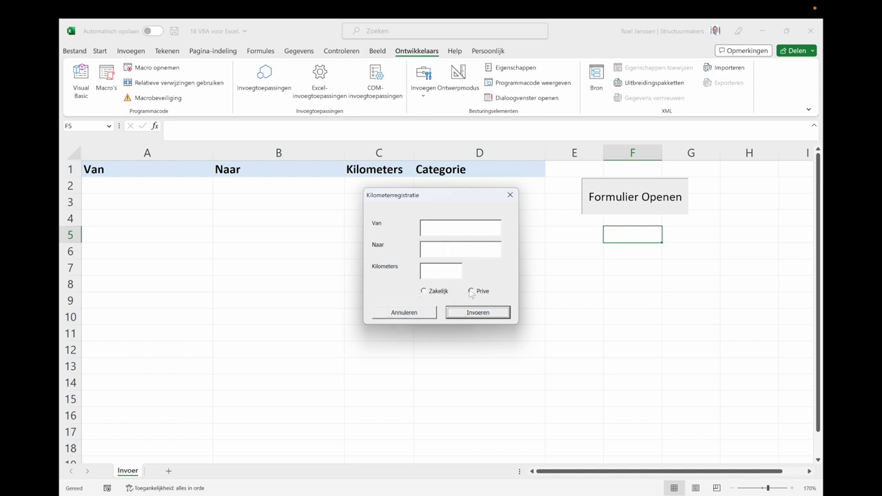
click(472, 292)
click(431, 294)
click(475, 291)
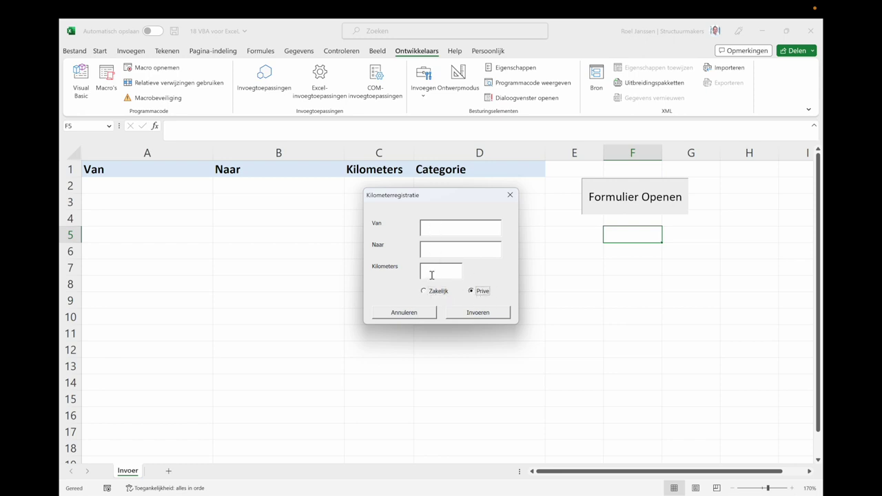
click(510, 196)
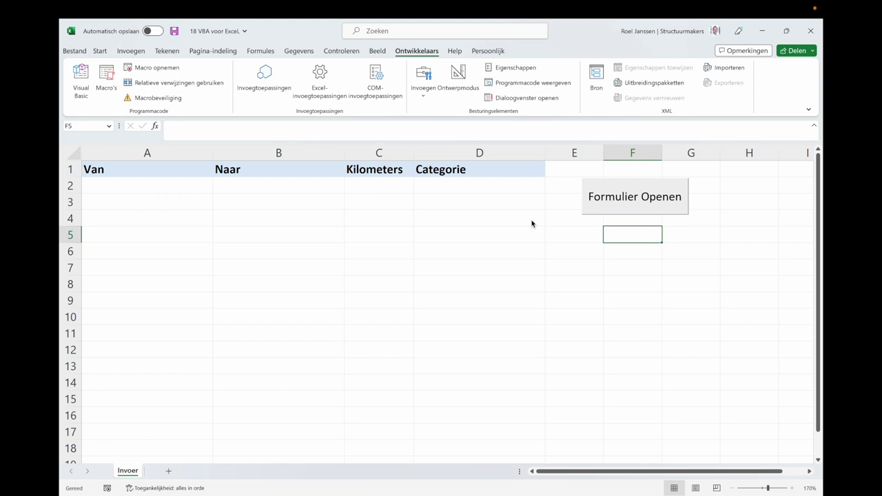
key(alt+F11)
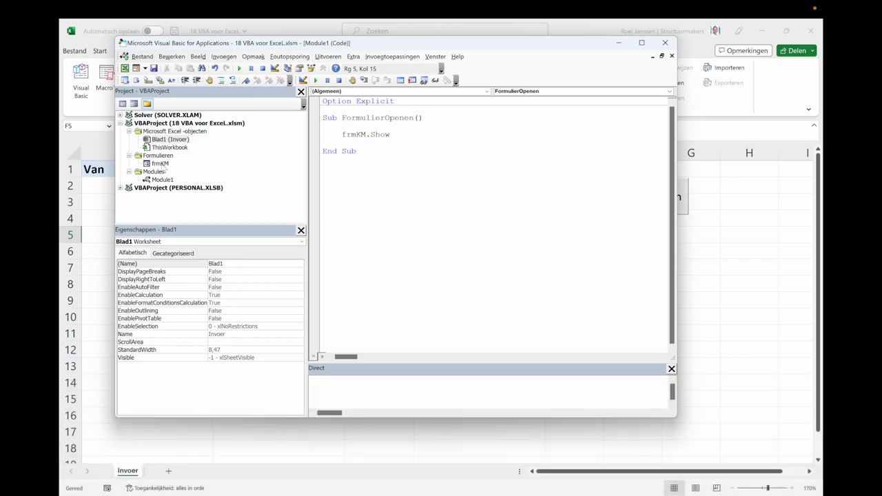
- Write Unload frmKM in the Annuleren button's cmdAnnu_Click procedure and return to the sheet
click(161, 164)
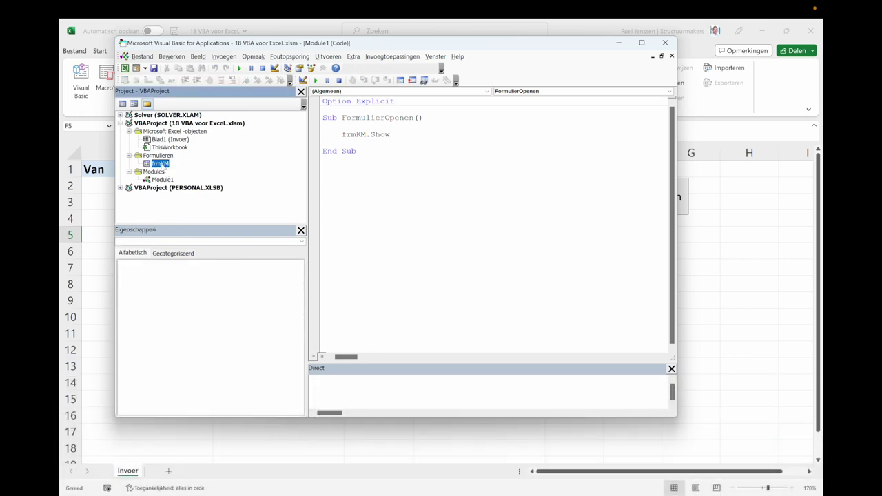
double_click(161, 164)
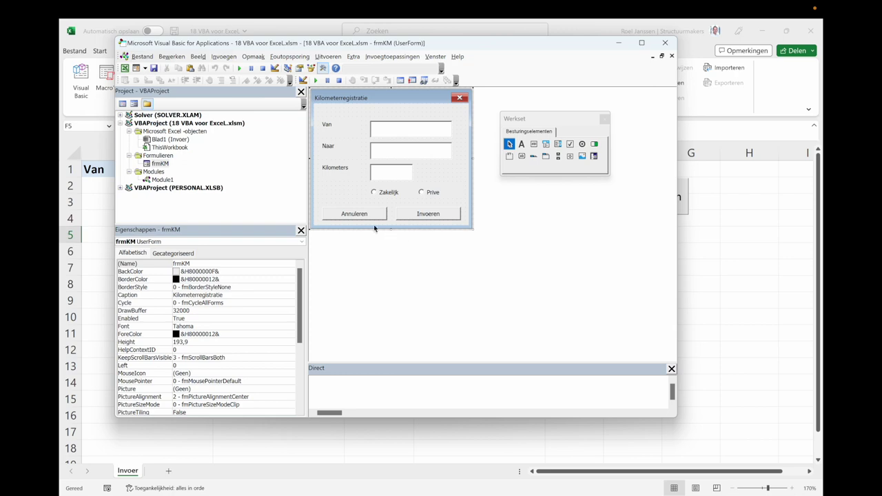
double_click(358, 215)
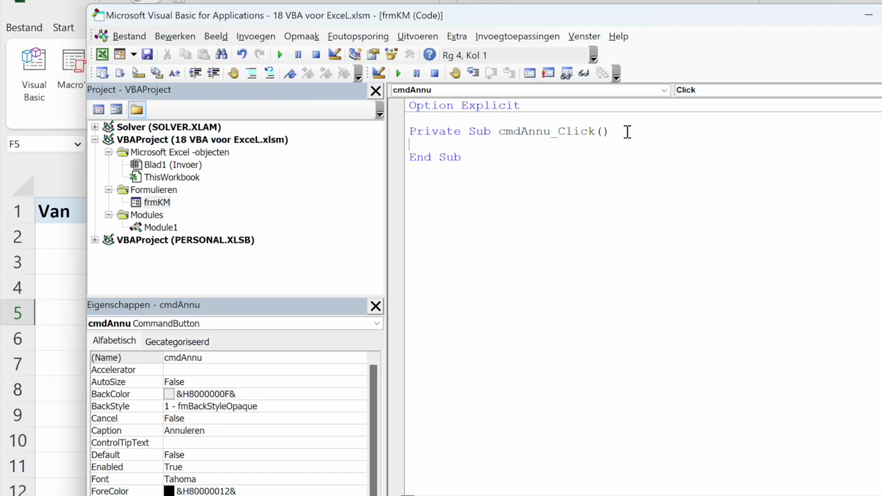
key(Return)
key(Return)
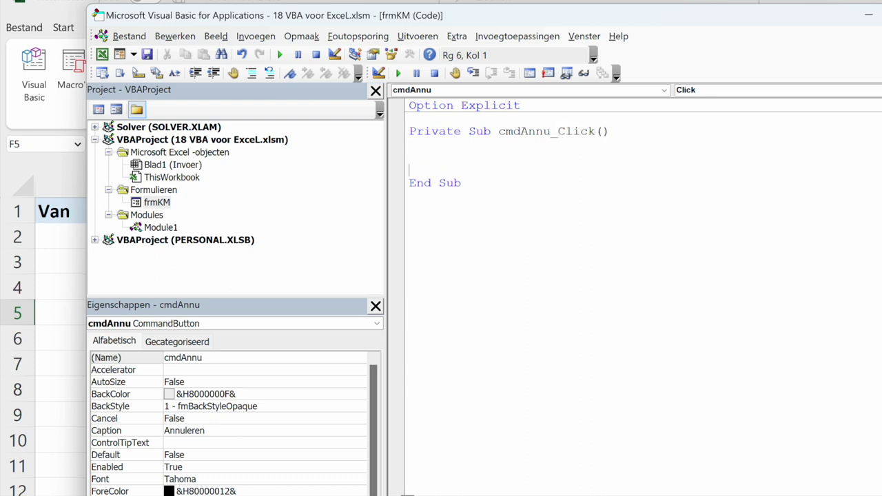
key(Up)
key(Tab)
text(unload frmKM)
key(Return)
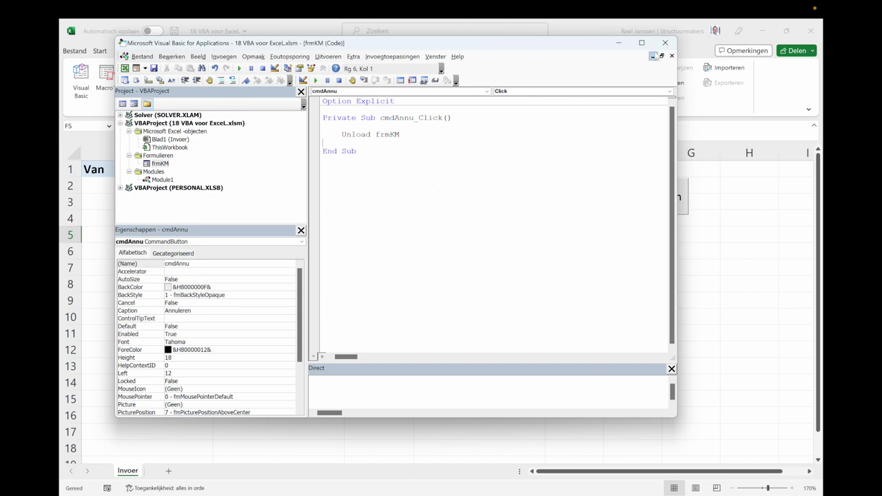
click(665, 45)
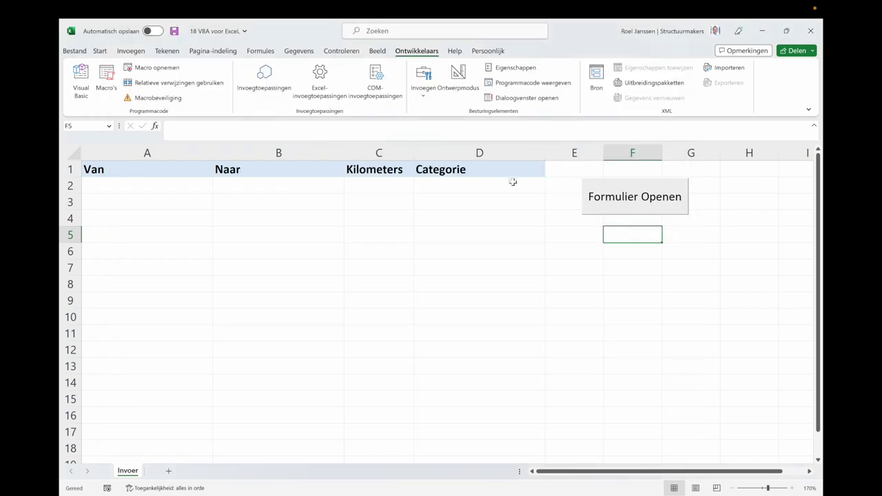
- Open the form via Formulier Openen, confirm Annuleren closes it, and return to the VBA editor
click(601, 201)
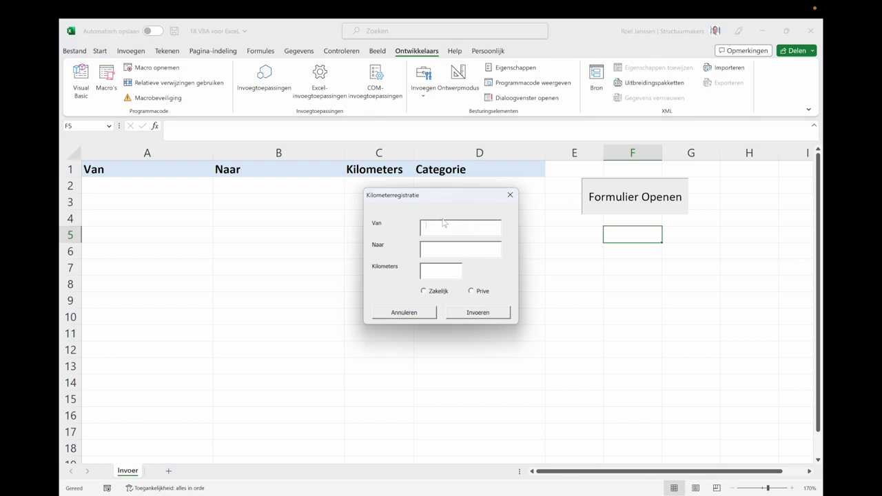
click(403, 314)
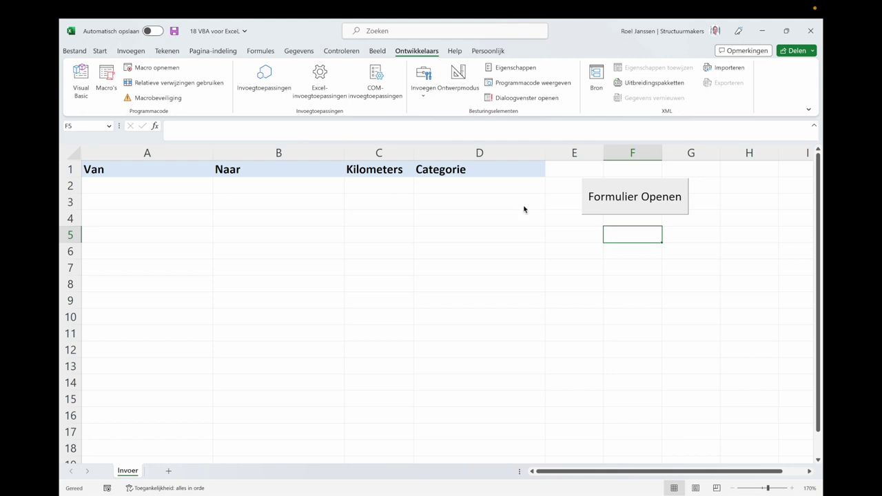
key(alt+F11)
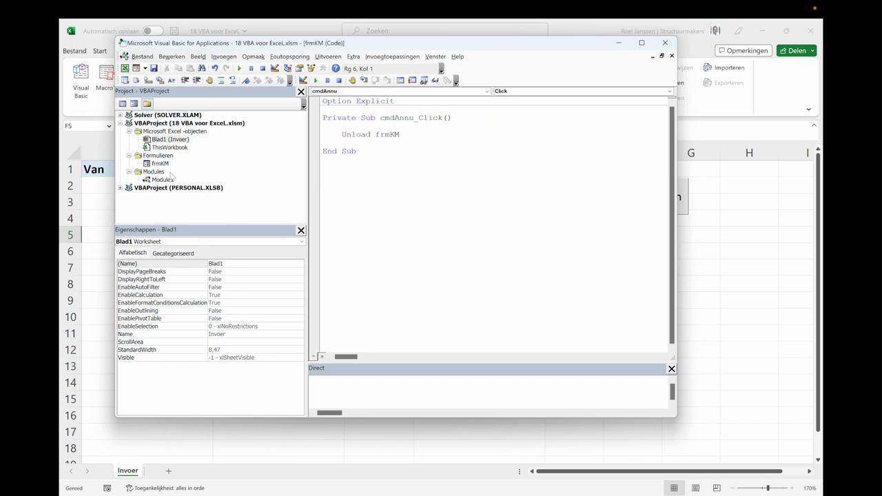
- Code cmdInvoer_Click to select Blad1.Range("A1000").End(xlUp), then Selection.Offset(1, 0)
double_click(160, 163)
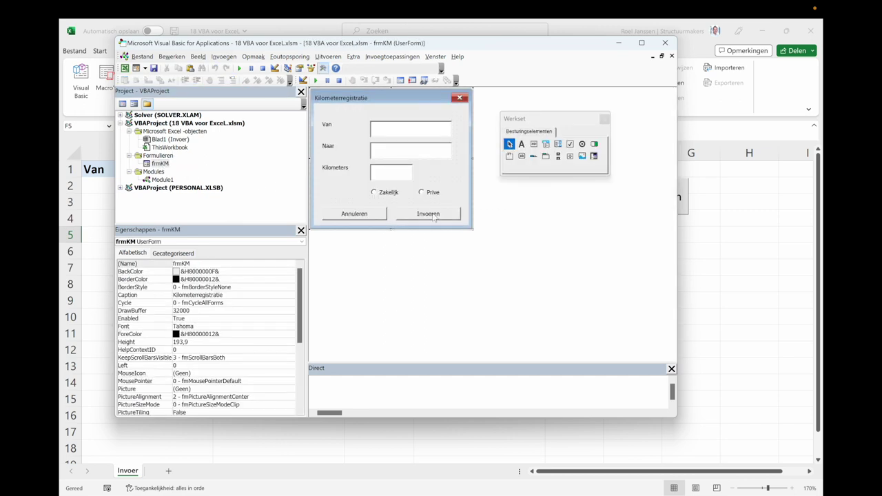
double_click(433, 215)
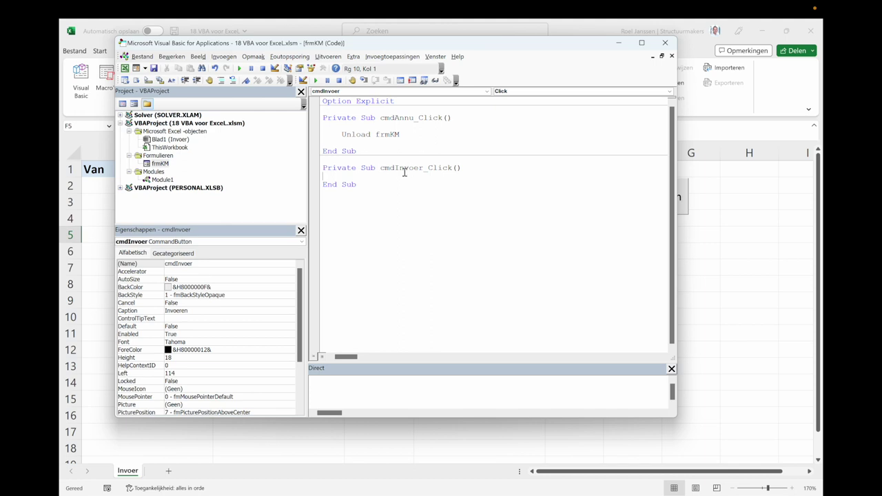
key(Return)
key(Return)
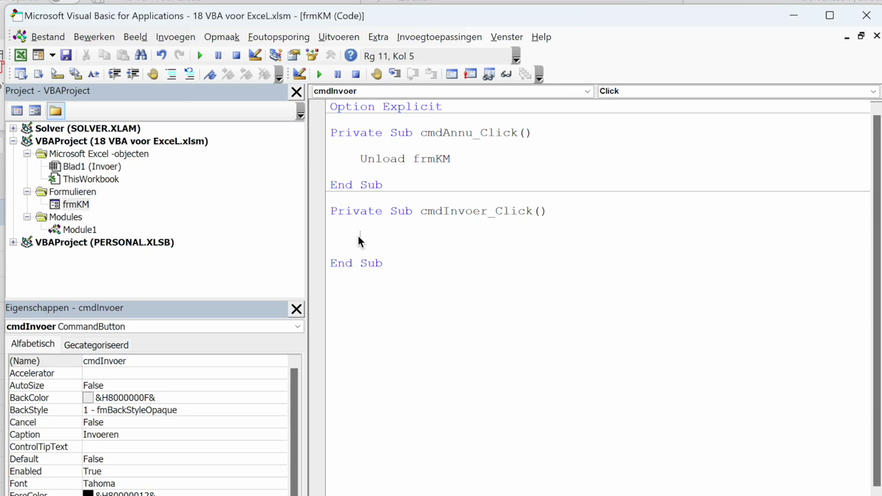
text(Blad1.Range("A1000").End(xlUp).Select)
key(Return)
text(Selection.Offset(1, 0).Select)
key(Return)
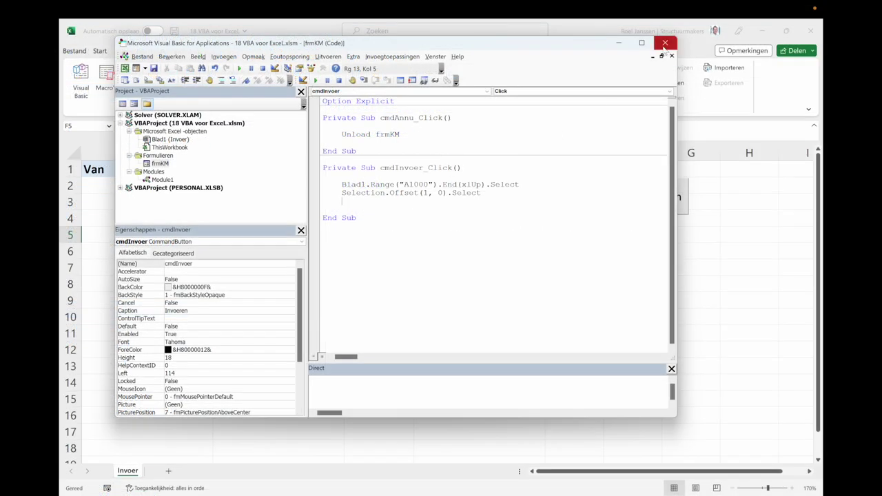
click(665, 43)
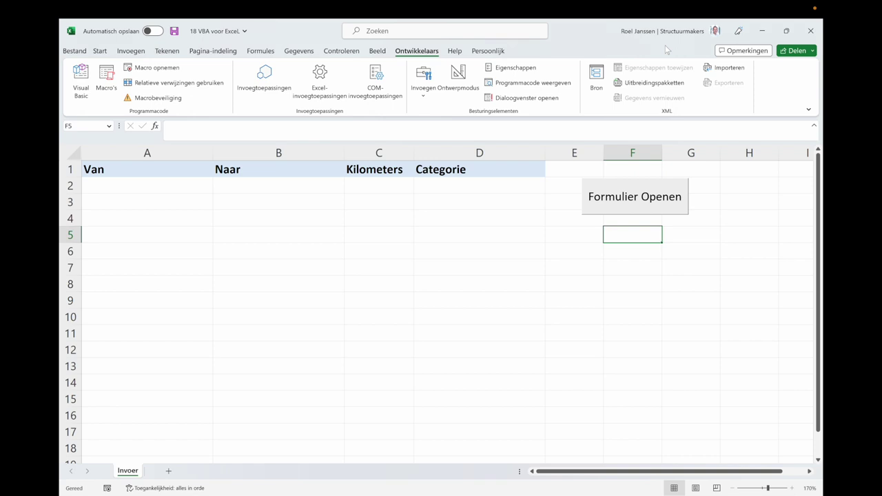
- Test that submitting the Kilometerregistratie form selects the next empty row in column A
click(603, 200)
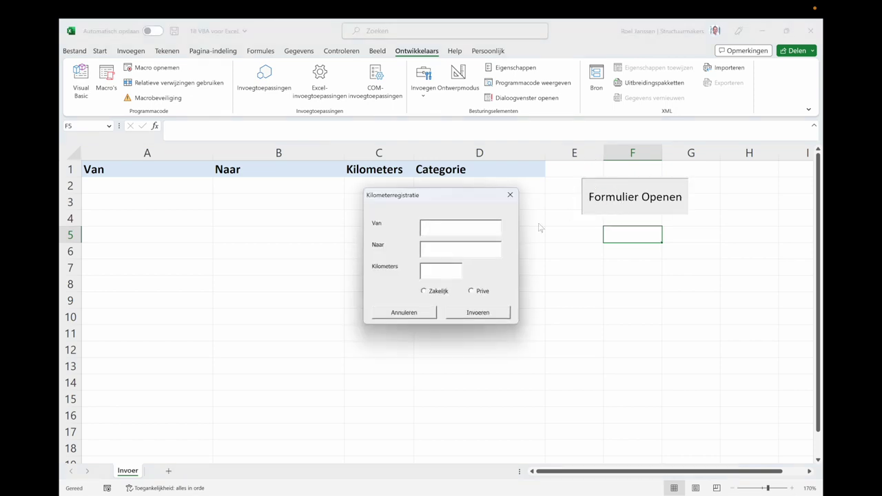
click(476, 313)
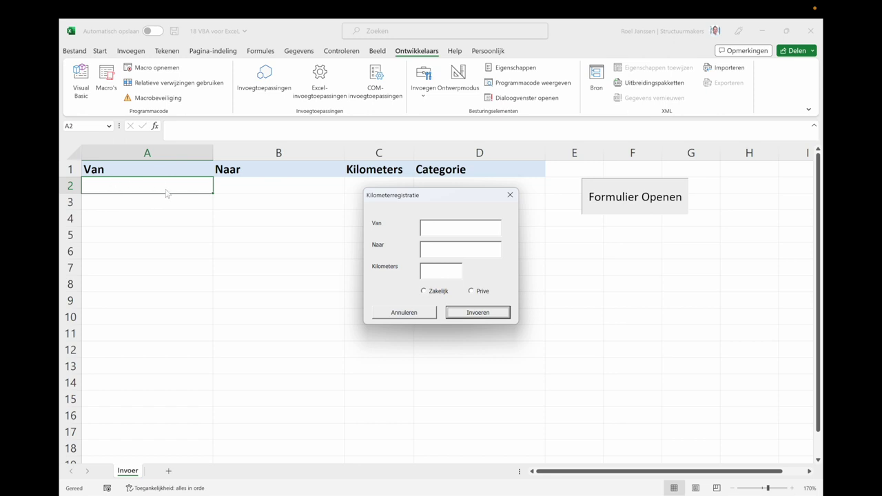
click(416, 312)
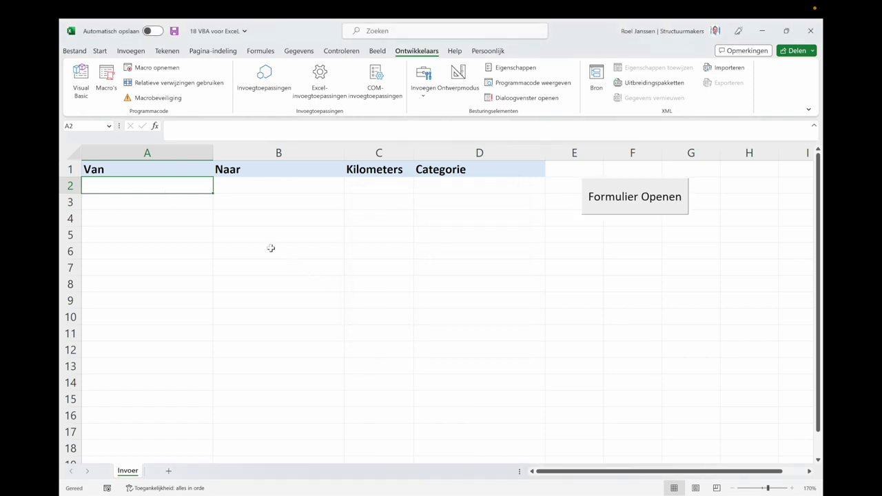
- Put Amsterdam in A2 and confirm submitting the form now selects the row below it
text(Amste)
text(rda)
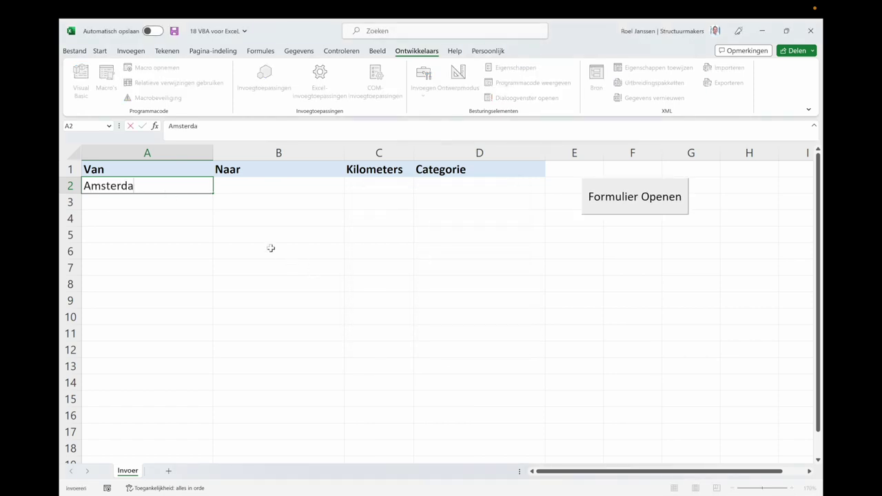
text(m)
key(Return)
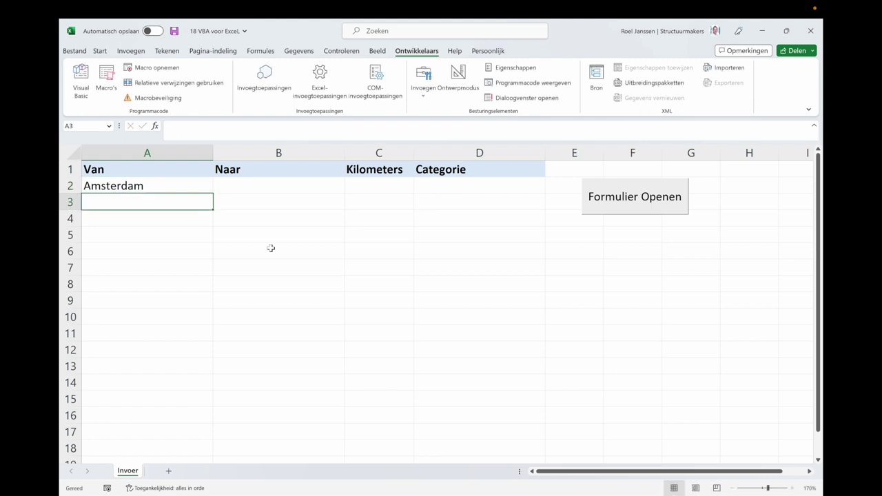
click(197, 173)
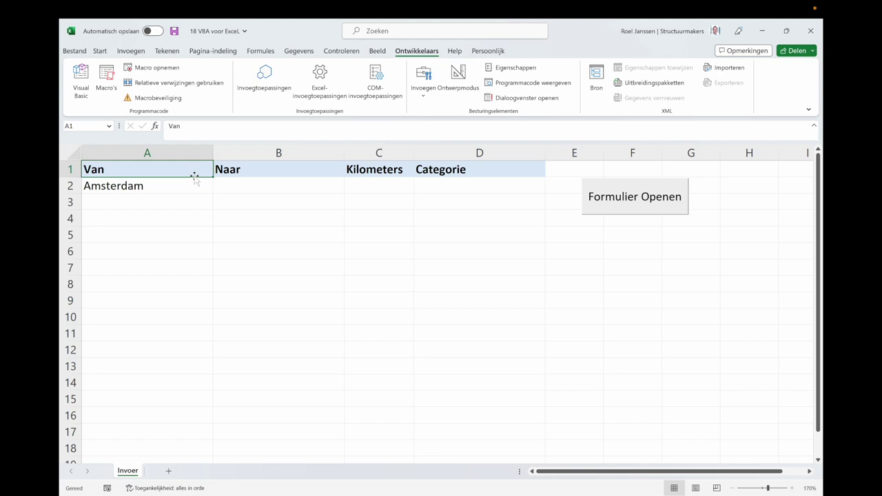
click(608, 210)
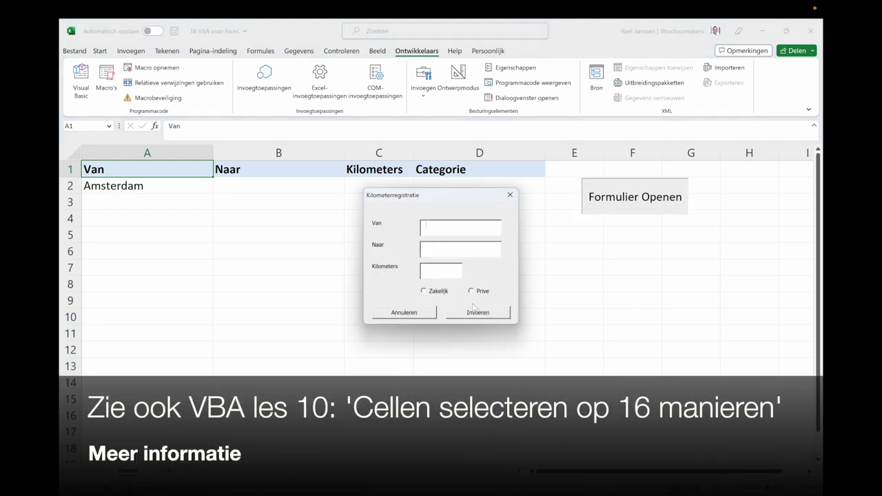
click(478, 316)
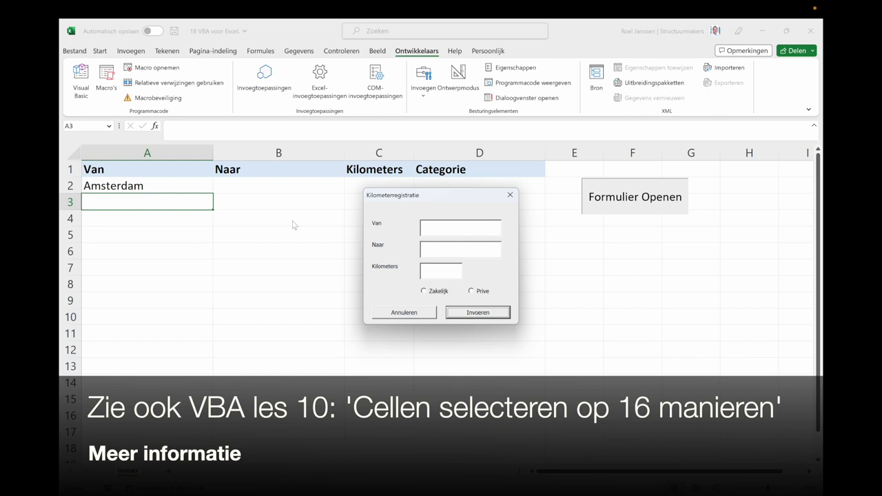
click(412, 314)
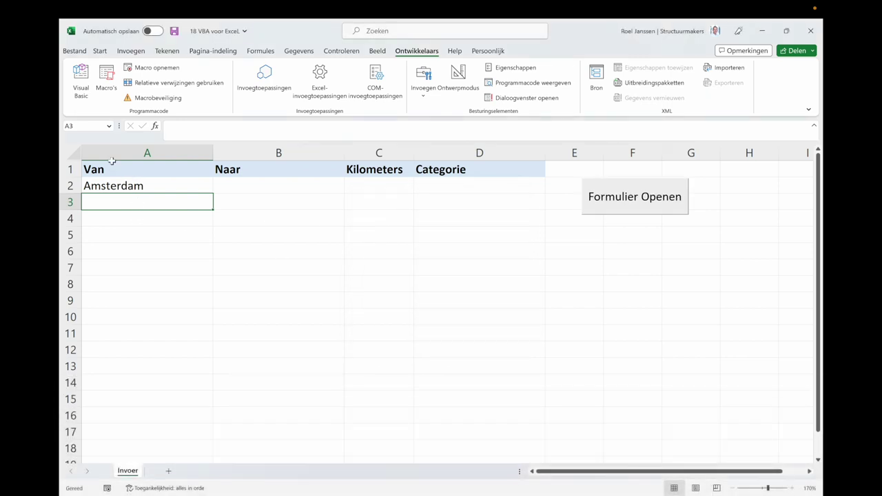
- Undo the Amsterdam test entry in A2 and return to the VBA editor
click(123, 183)
key(ctrl+z)
key(Up)
key(Up)
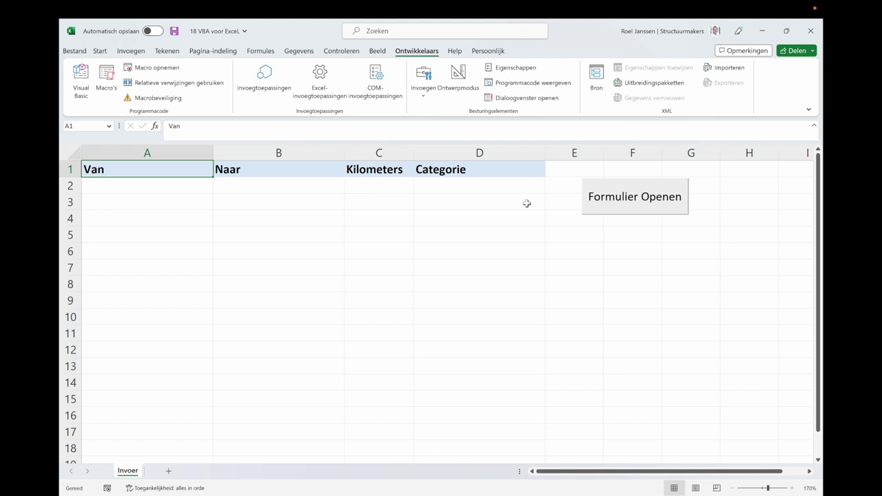
key(alt+F11)
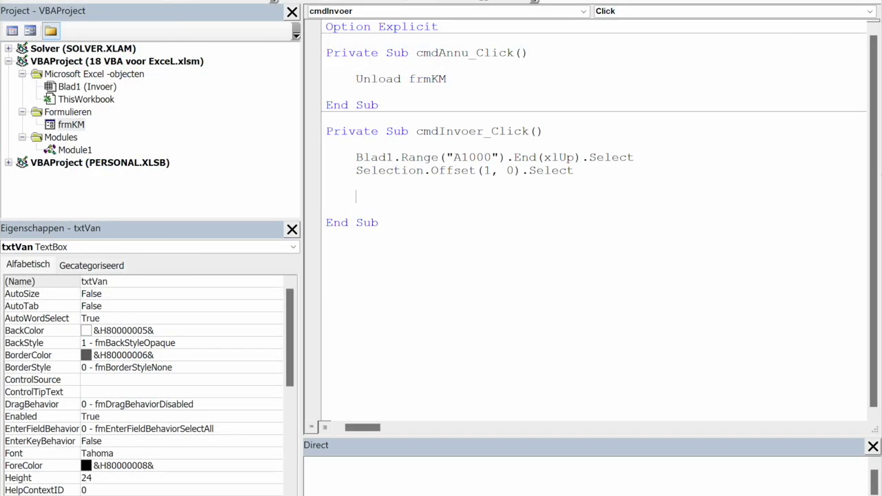
- Add Selection = txtVan.Value plus Offset(0, 1) txtNaar and Offset(0, 2) txtKM lines to cmdInvoer_Click
text(Selection = txtVan.Value Selection.Offset(0, 1) = txtNaar.Value Selection.Offset(0,2) = txtKM.value)
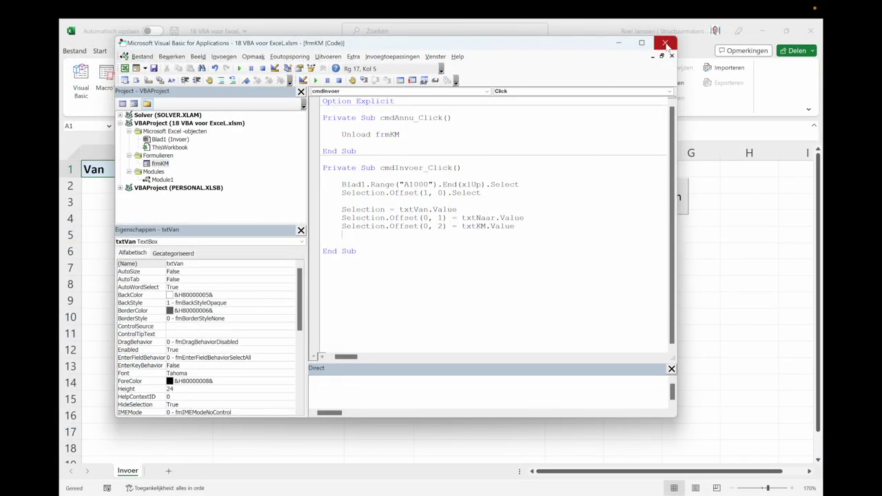
click(669, 47)
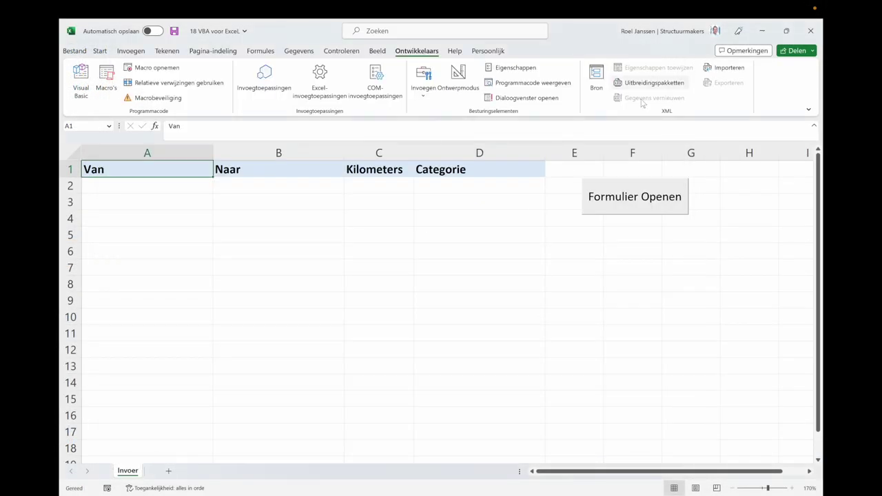
- Submit a trip Amsterdam to Amersfoort, 40 km, via the form and check it lands in row 2
click(610, 200)
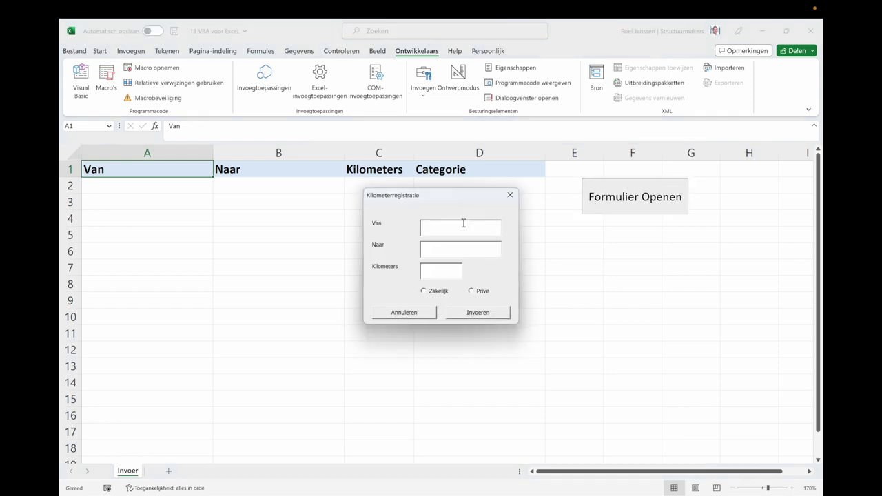
text(Amsterd)
text(am)
key(Tab)
text(mersfoort)
text(40)
click(494, 319)
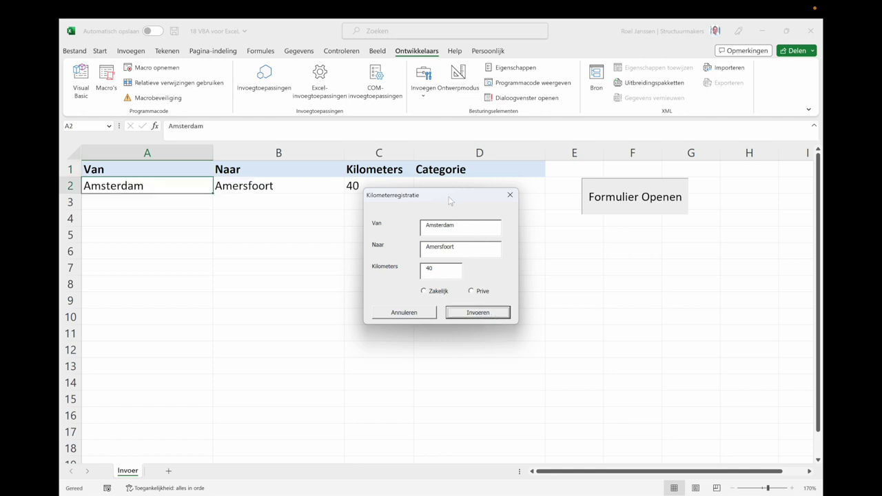
drag(449, 198, 443, 251)
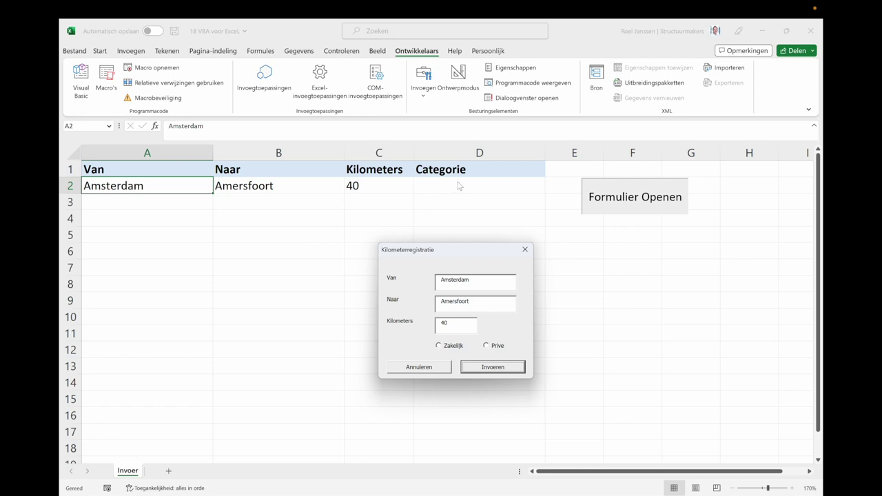
click(421, 369)
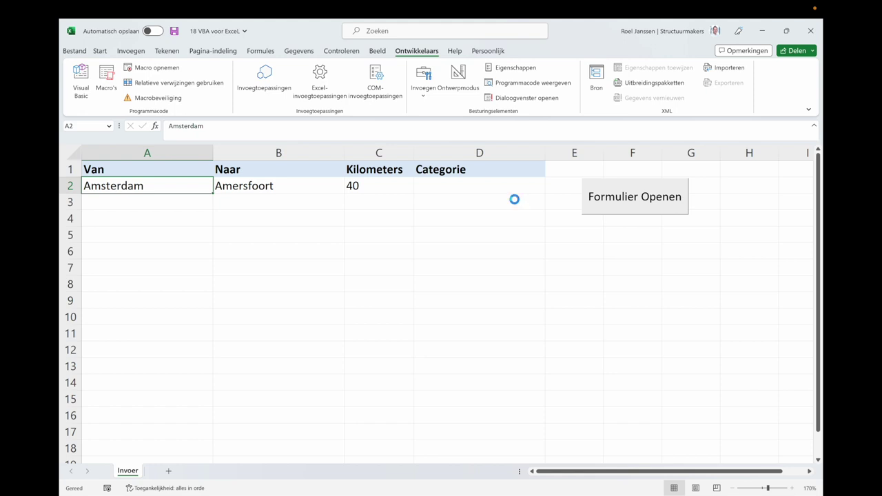
key(alt+F11)
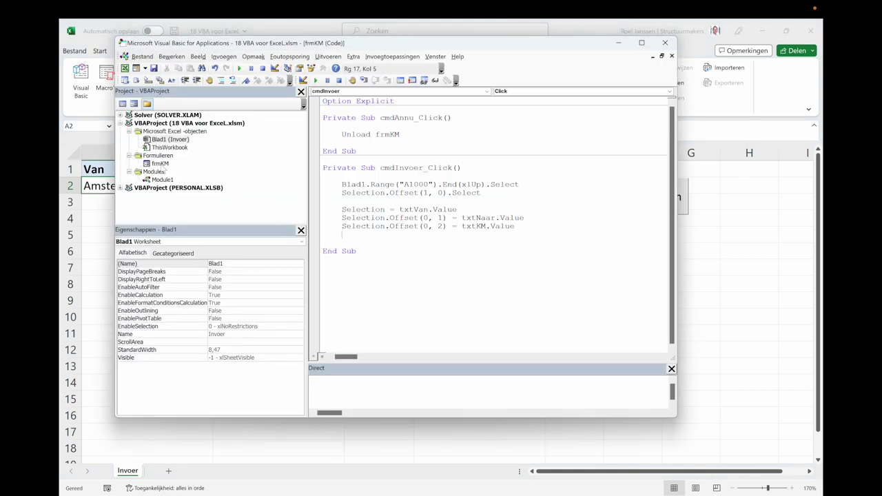
double_click(161, 164)
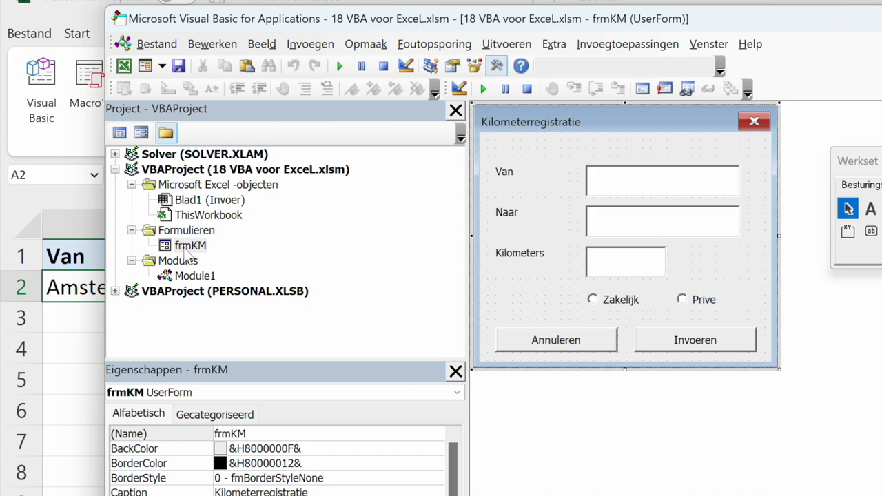
right_click(186, 249)
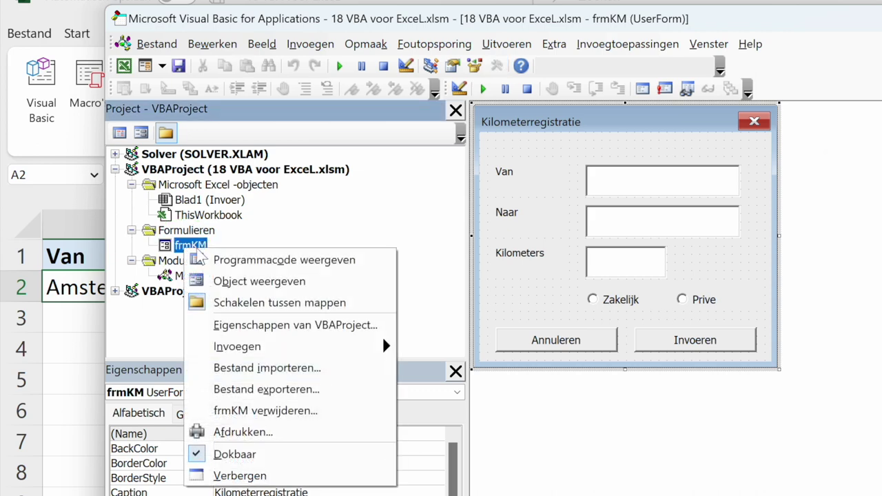
click(276, 260)
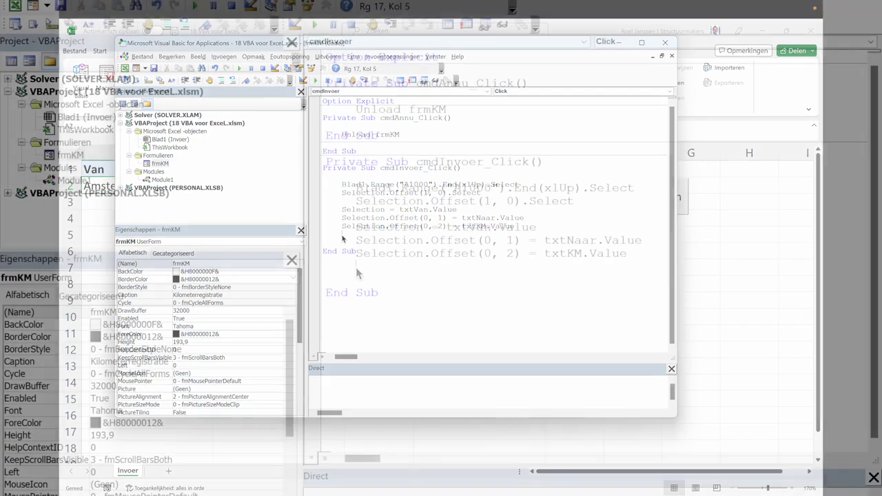
- Add an If obtnZakelijk.Value = True block writing "Zakelijk" or "Prive" to Offset(0, 3)
text(If obtnZakelijk.Value = True Then 	selection(0, 3) = "Zakelijk" Else 	selection.offset(0, 3) = "Prive")
key(Return)
key(shift+Tab)
text(End If)
click(358, 348)
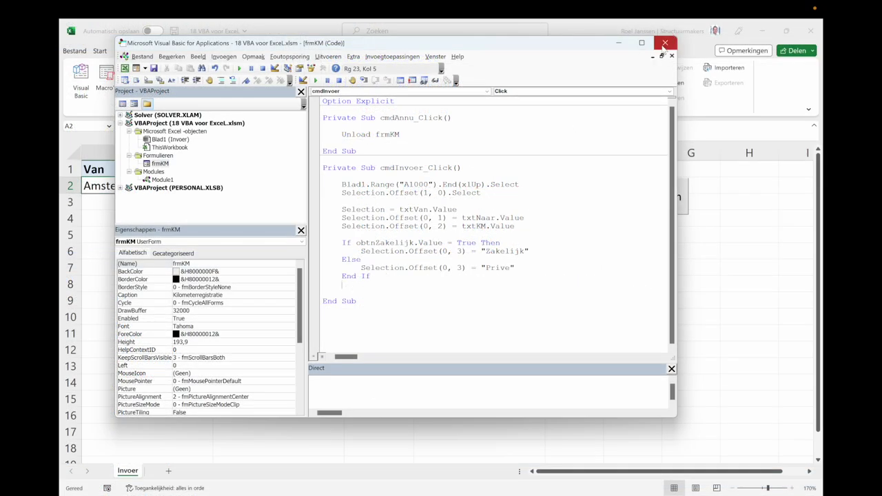
- Clear the earlier test values from row 2 of the Invoer sheet
click(665, 44)
drag(394, 183, 177, 187)
key(Delete)
click(151, 165)
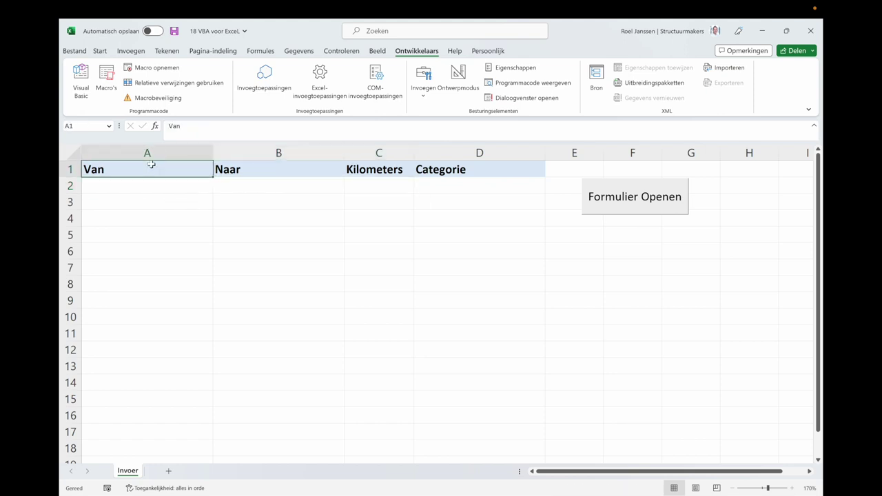
- Submit Amsterdam to Amersfoort, 40 km, as a Zakelijk trip through the form
click(623, 197)
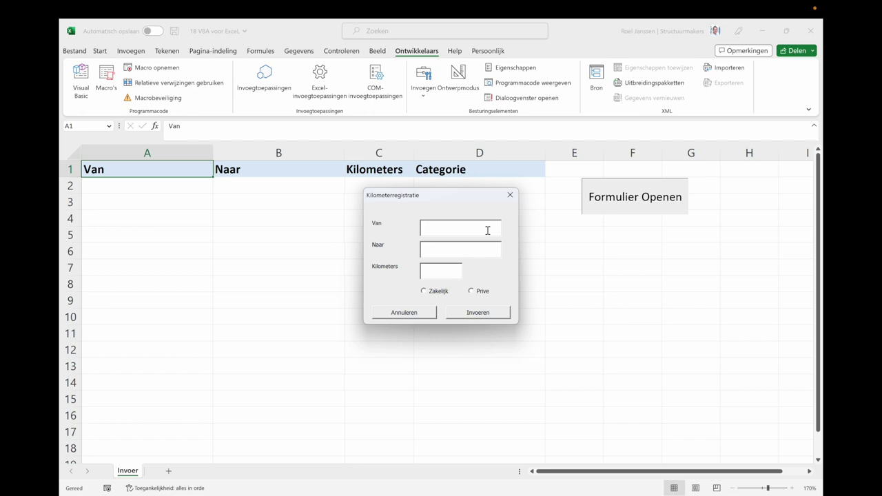
text(Amsterdam)
key(Tab)
text(Amersfoort)
key(Tab)
text(40)
click(425, 292)
click(478, 314)
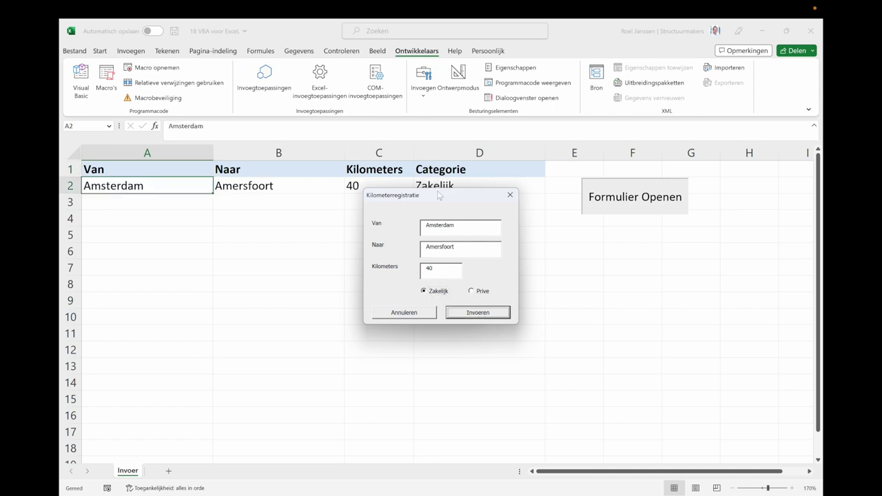
drag(439, 195, 434, 279)
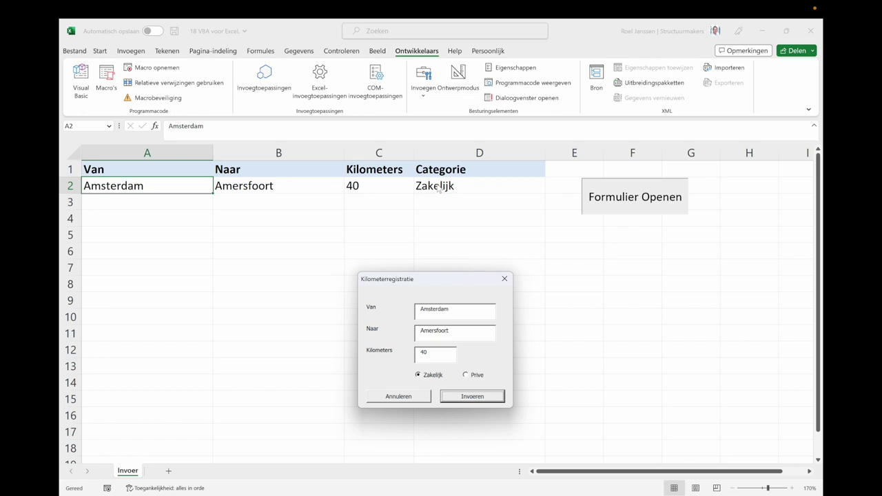
- Submit the same trip again as Prive, then close the form and reopen the code editor
click(467, 375)
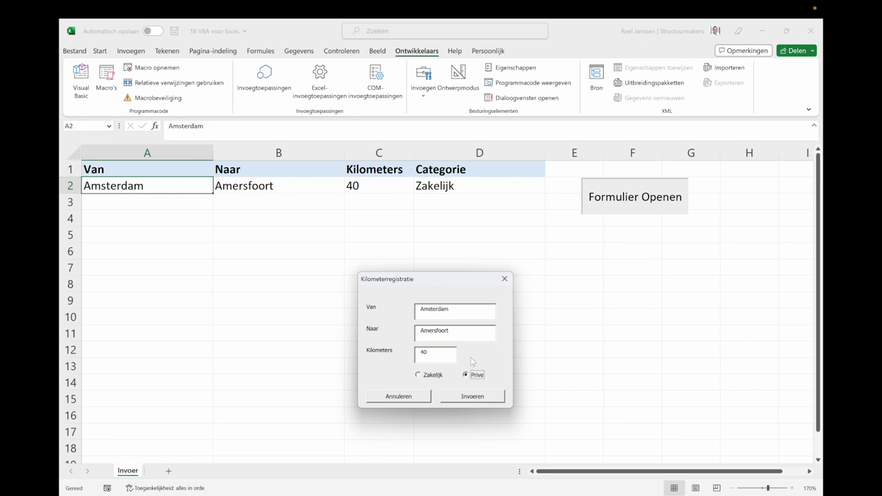
click(473, 397)
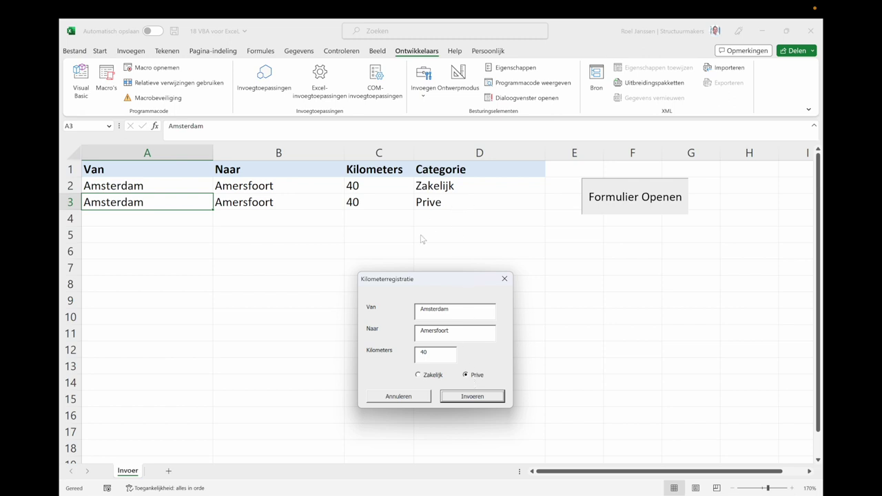
click(390, 398)
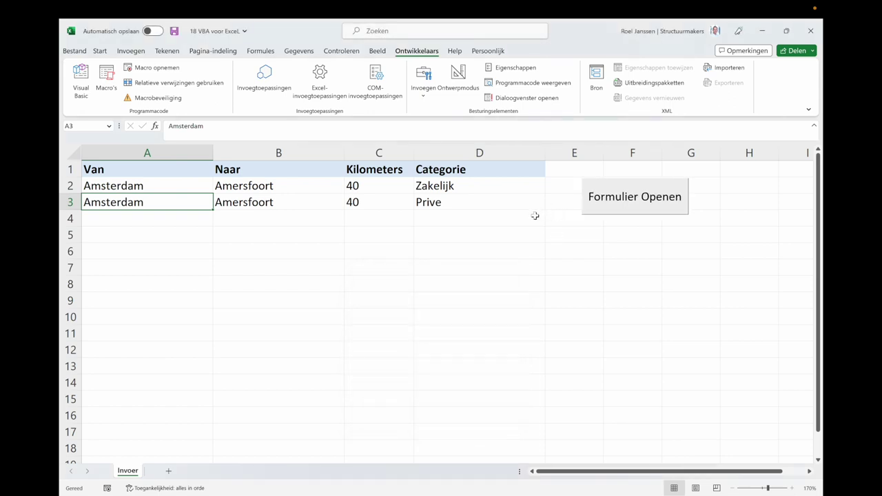
click(534, 217)
key(alt+F11)
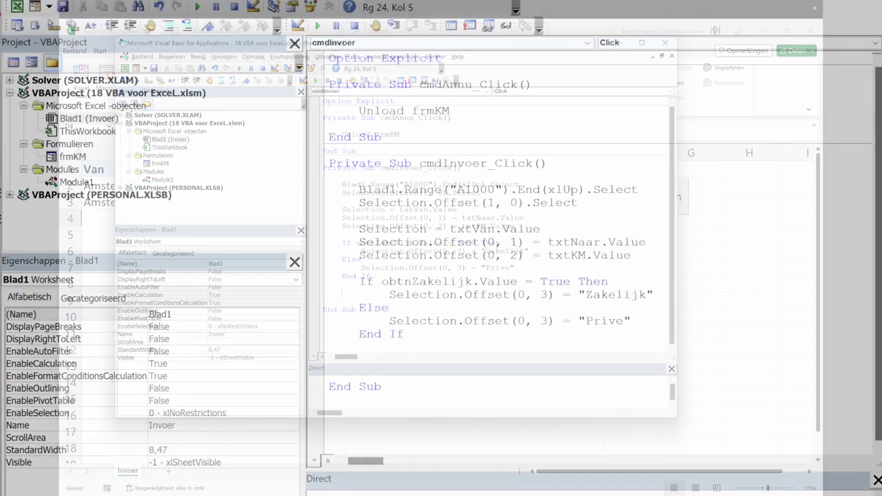
- Add lines setting txtVan, txtNaar and txtKM values to "" after End If
key(Return)
text(txtVan.Value = "")
key(Return)
text(txtnaar.Value = "")
key(Return)
text(txtKM.Value = "")
key(Return)
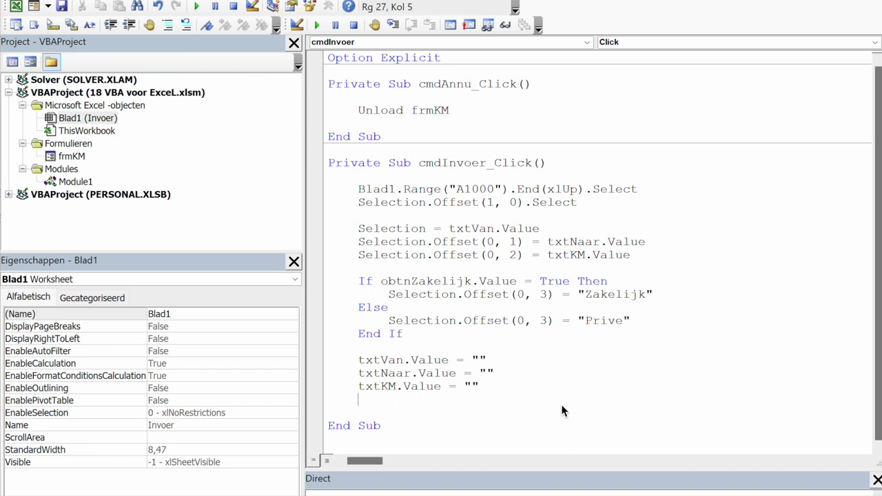
- Add txtVan.SetFocus before End Sub and return to the sheet
key(Return)
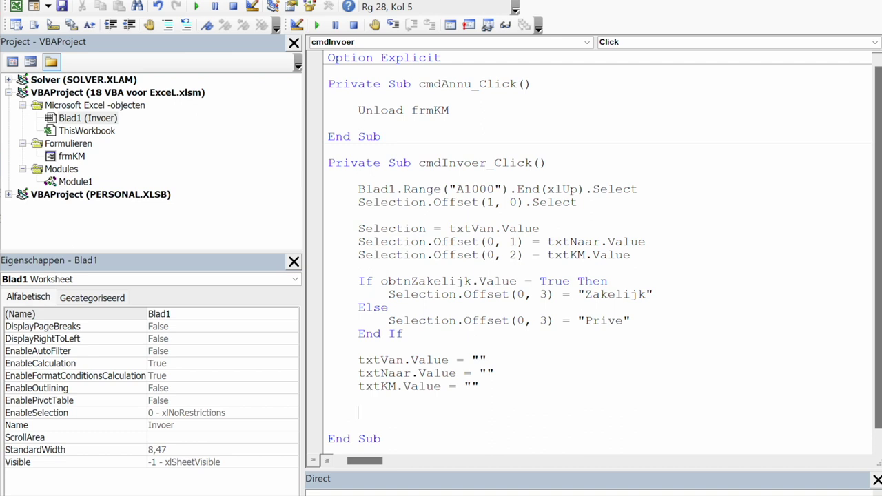
text(txtvan.setfocus)
click(367, 428)
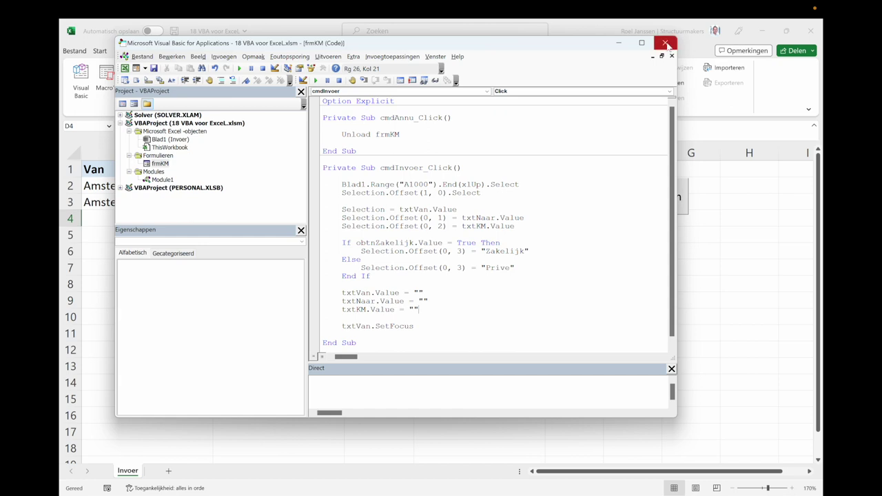
click(665, 44)
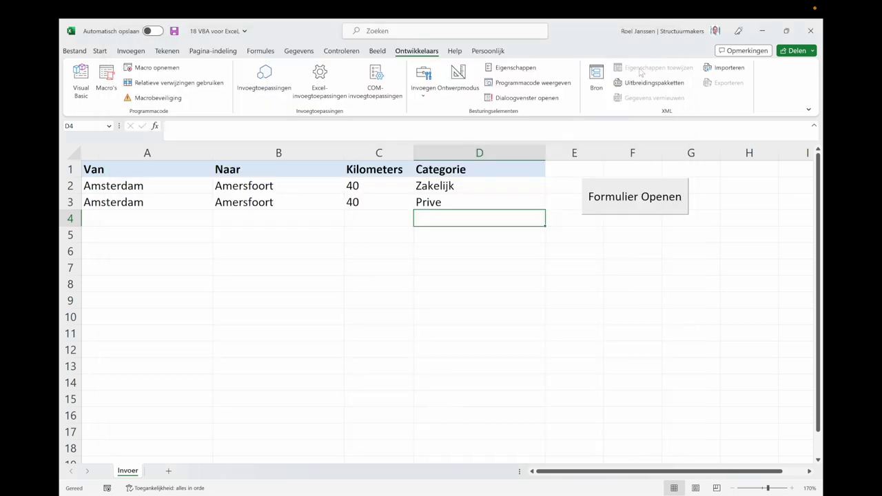
- Submit a Zakelijk trip Amsterdam to Den Bosch, 120 km, and verify it fills row 4
click(611, 199)
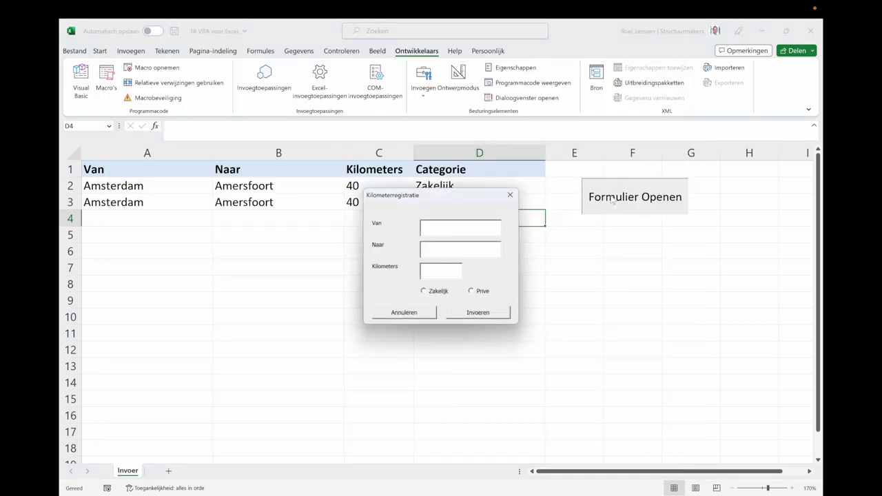
text(Amsterdam)
key(Tab)
text(Den Bosch)
key(Tab)
text(120)
click(432, 292)
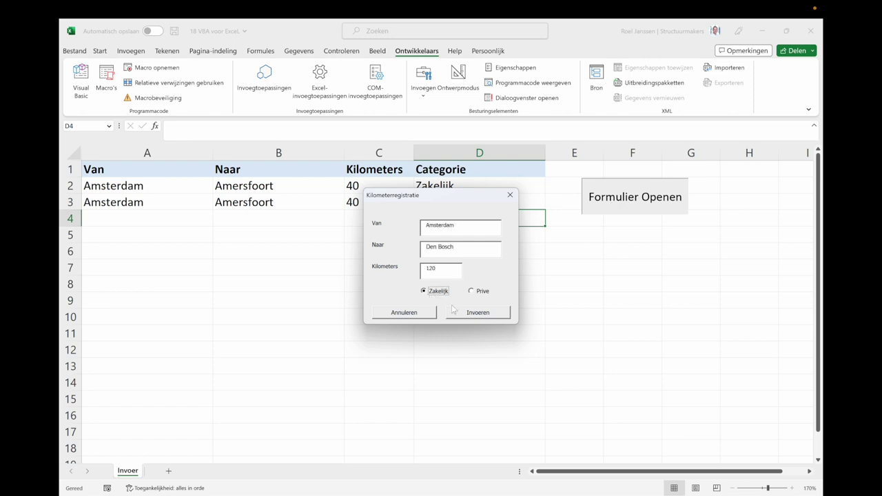
click(479, 313)
drag(447, 201, 406, 290)
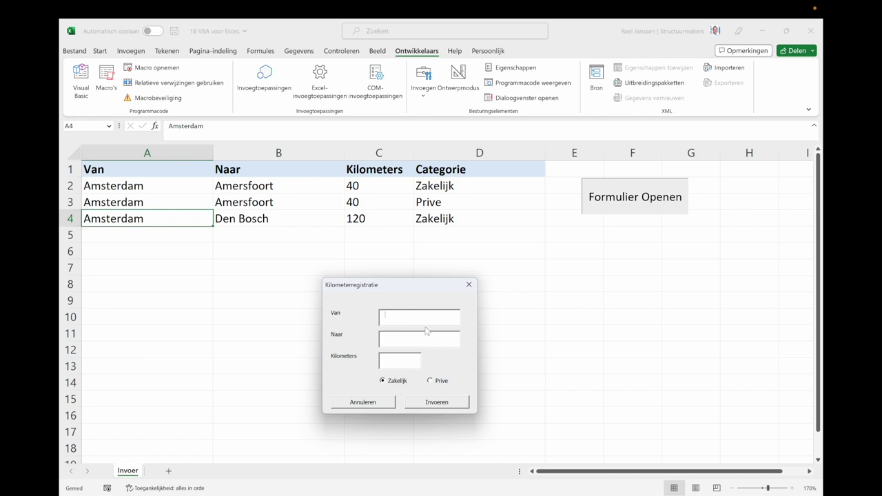
click(370, 401)
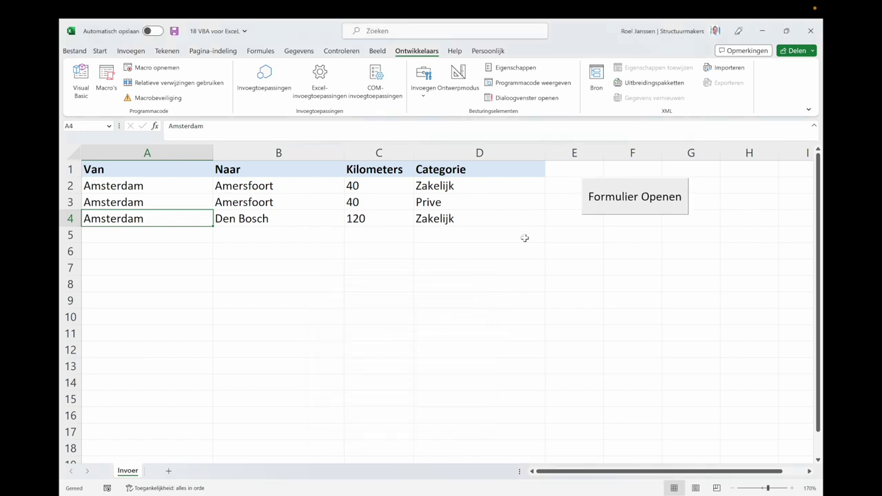
click(530, 218)
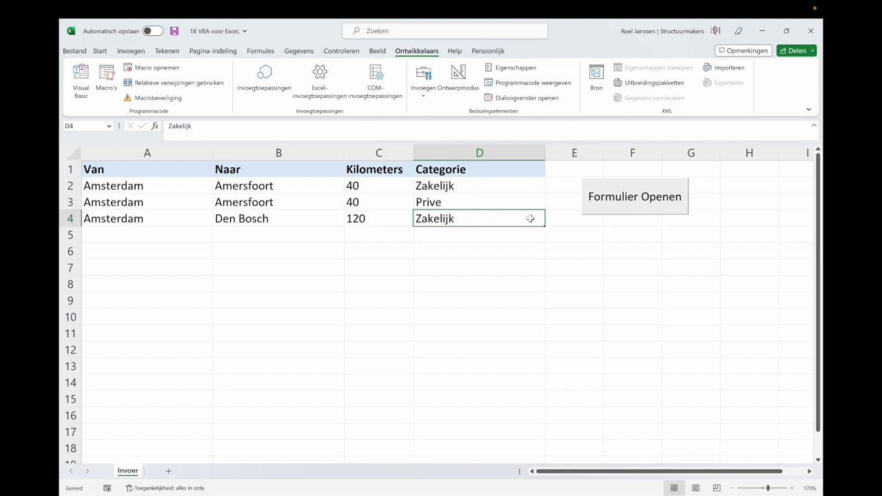